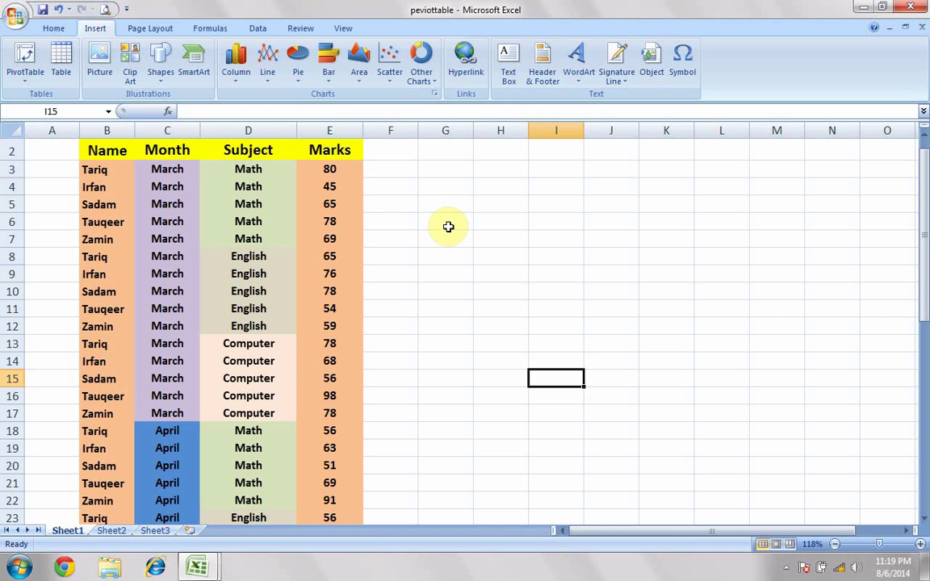
- Examine the marks table on Sheet1 from its headers to its last rows, covering names, months, subjects and marks
{"action": "scroll", "coordinate": [448, 227], "scroll_direction": "up", "scroll_amount": 1}
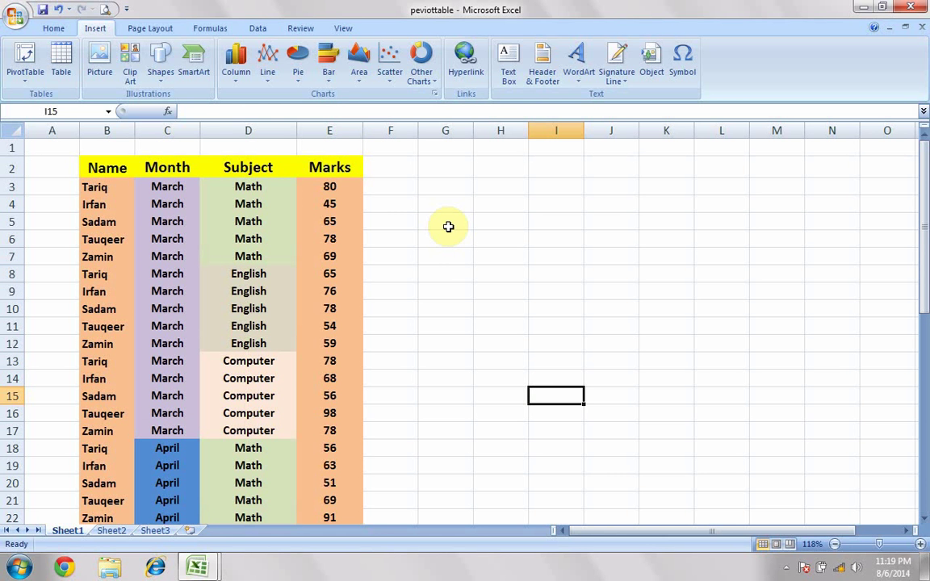
{"action": "left_click", "coordinate": [113, 170]}
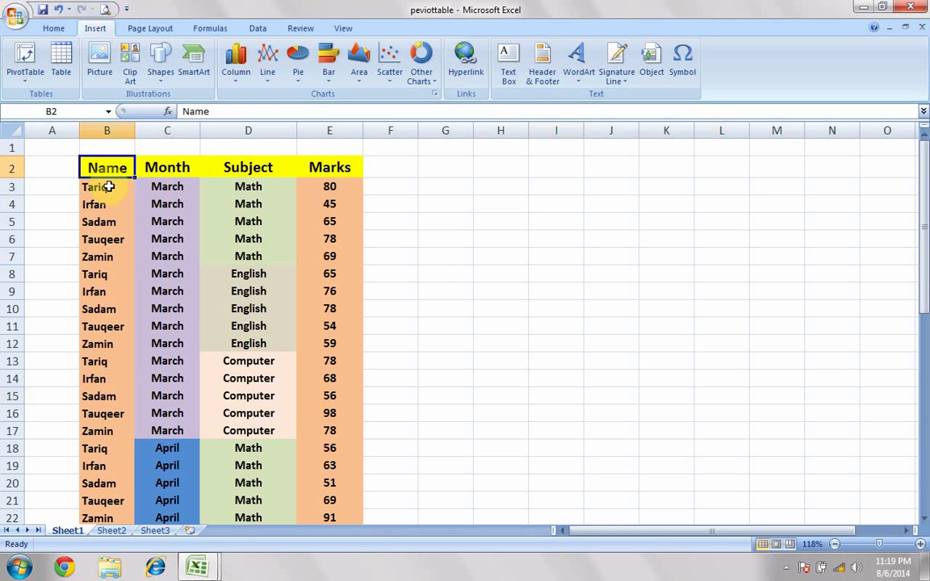
{"action": "left_click", "coordinate": [108, 186]}
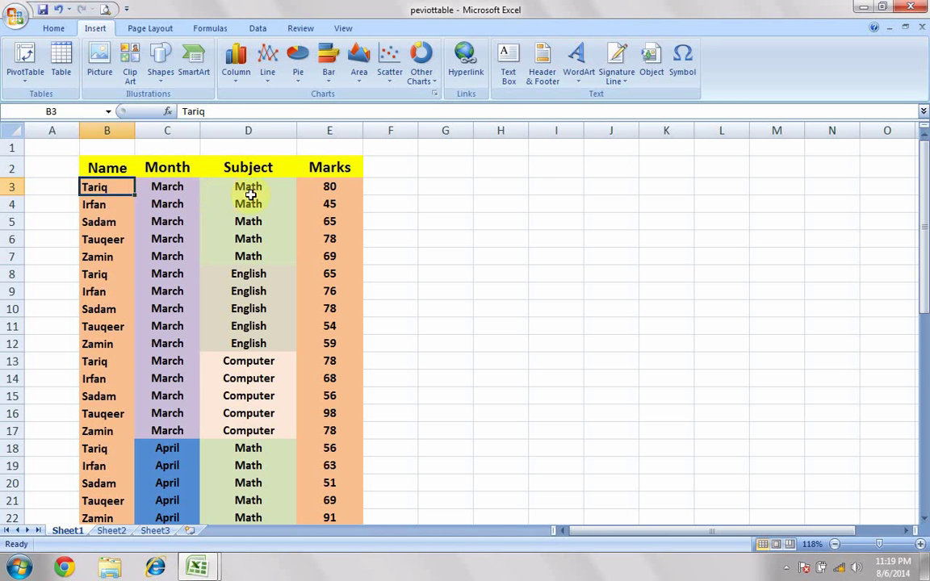
{"action": "scroll", "coordinate": [248, 432], "scroll_direction": "down", "scroll_amount": 5}
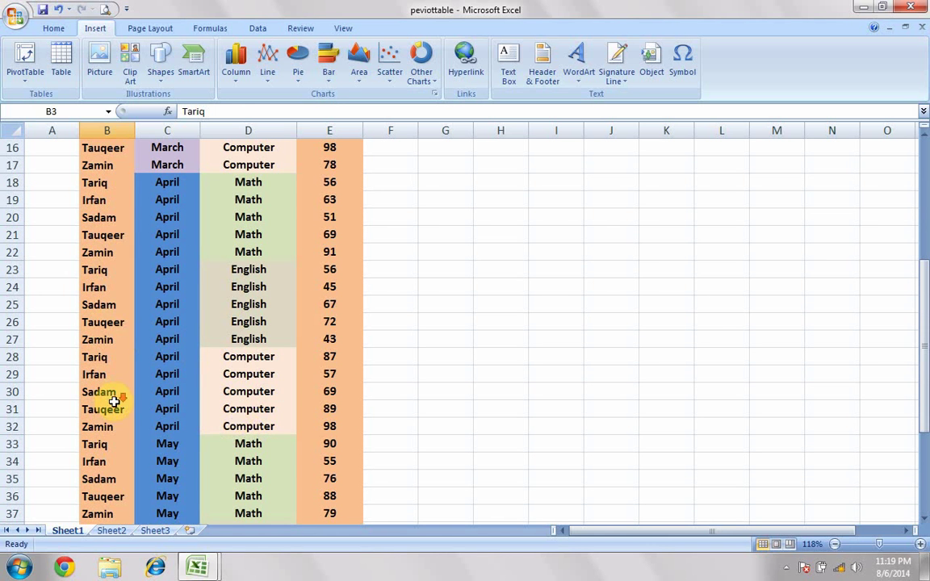
{"action": "scroll", "coordinate": [114, 400], "scroll_direction": "down", "scroll_amount": 6}
{"action": "scroll", "coordinate": [116, 401], "scroll_direction": "up", "scroll_amount": 11}
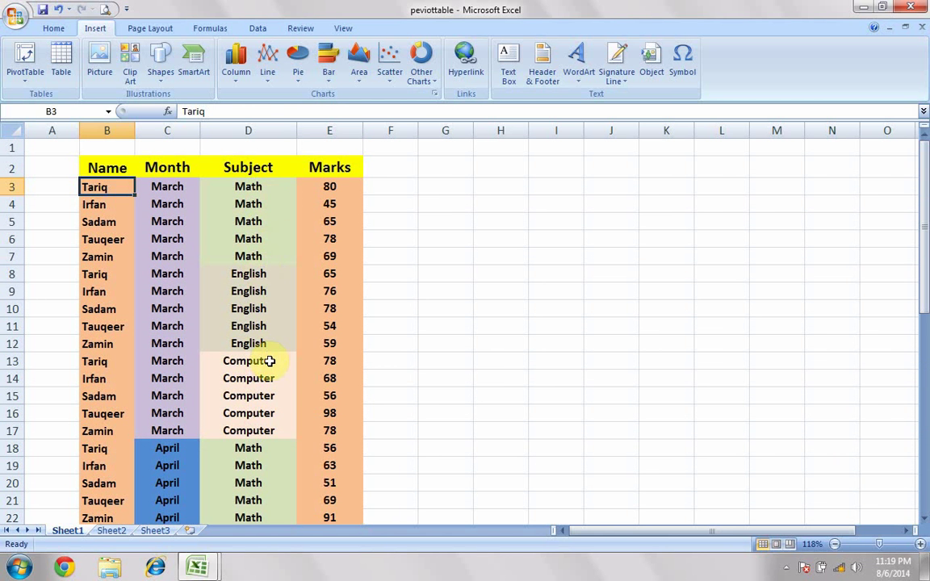
{"action": "scroll", "coordinate": [473, 315], "scroll_direction": "down", "scroll_amount": 9}
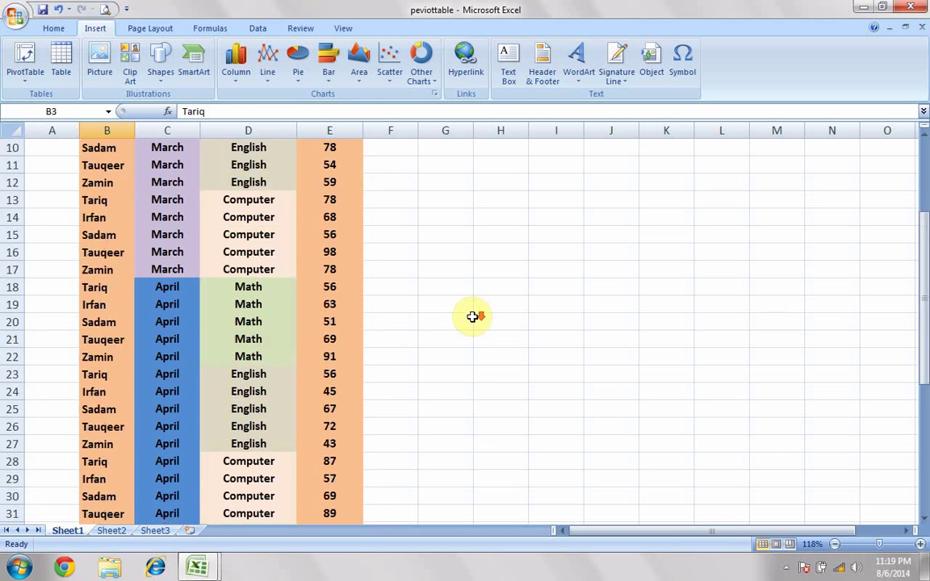
{"action": "scroll", "coordinate": [472, 316], "scroll_direction": "up", "scroll_amount": 3}
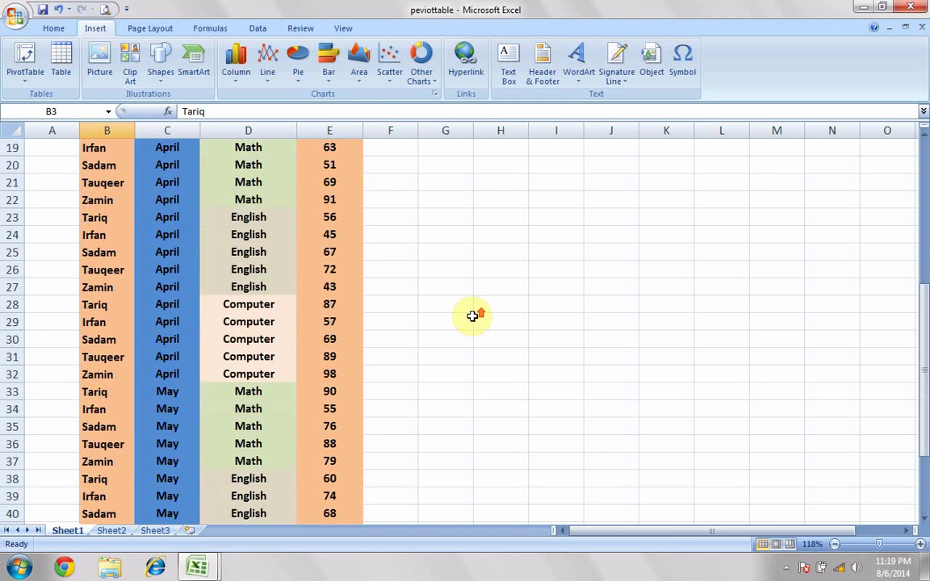
{"action": "scroll", "coordinate": [473, 316], "scroll_direction": "up", "scroll_amount": 2}
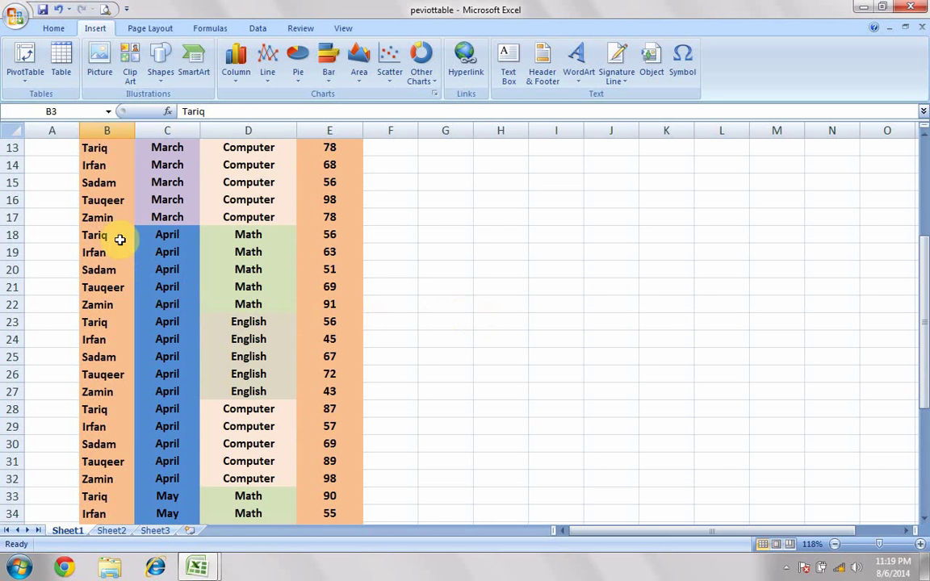
{"action": "left_click", "coordinate": [108, 217]}
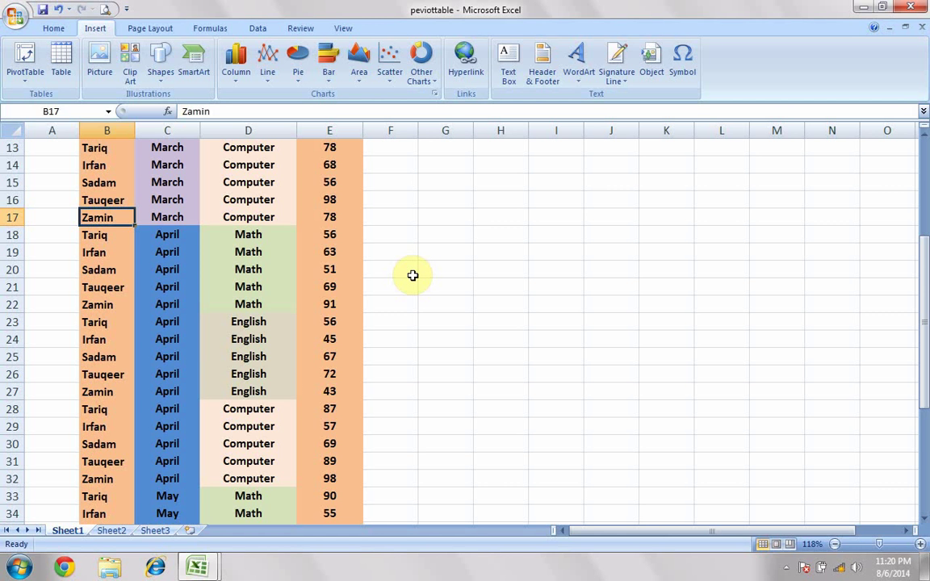
{"action": "scroll", "coordinate": [413, 275], "scroll_direction": "up", "scroll_amount": 1}
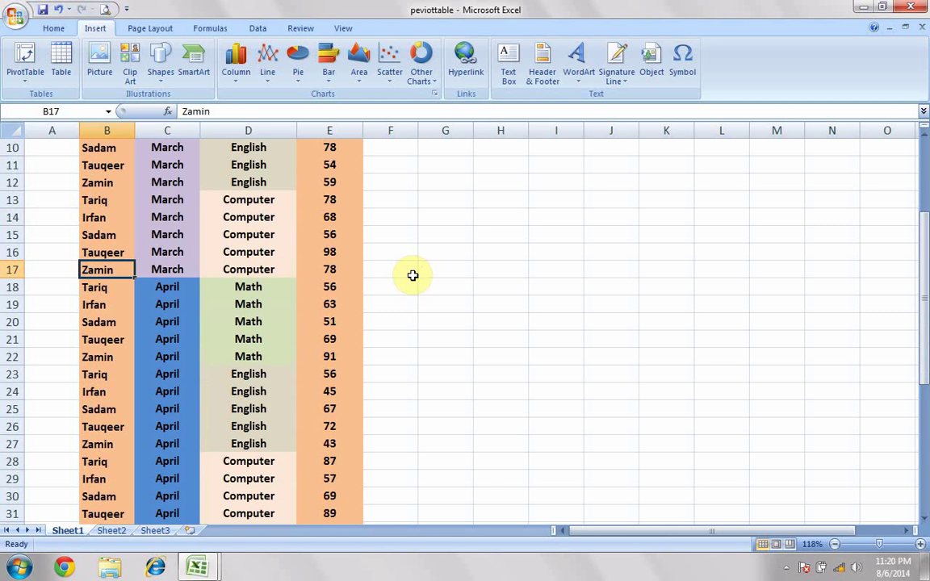
{"action": "scroll", "coordinate": [412, 275], "scroll_direction": "up", "scroll_amount": 3}
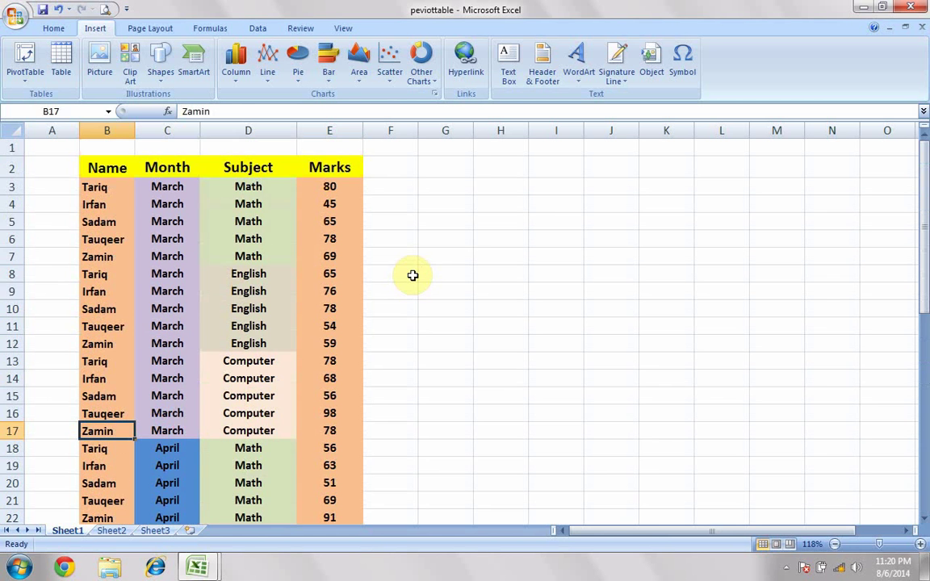
{"action": "scroll", "coordinate": [413, 275], "scroll_direction": "down", "scroll_amount": 12}
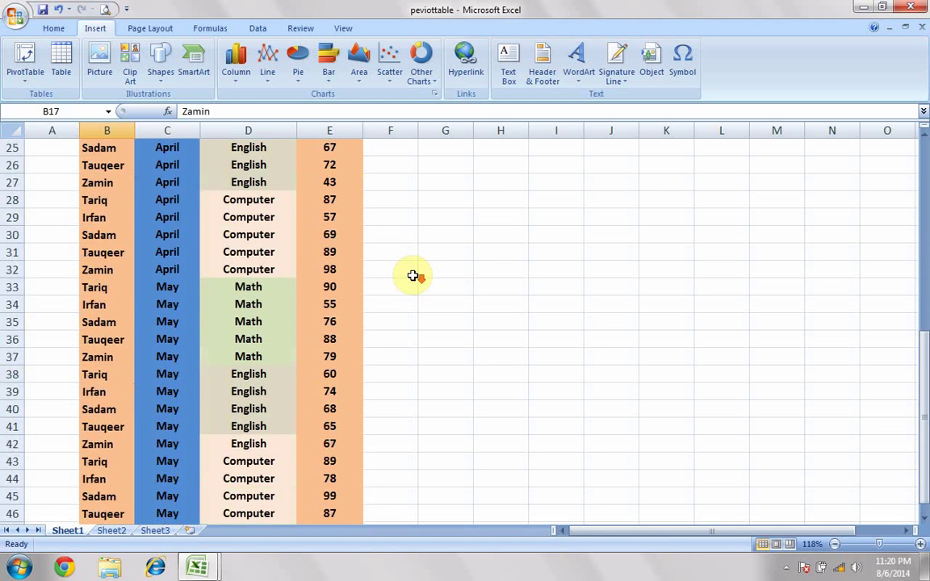
{"action": "scroll", "coordinate": [413, 276], "scroll_direction": "up", "scroll_amount": 5}
{"action": "scroll", "coordinate": [412, 275], "scroll_direction": "up", "scroll_amount": 7}
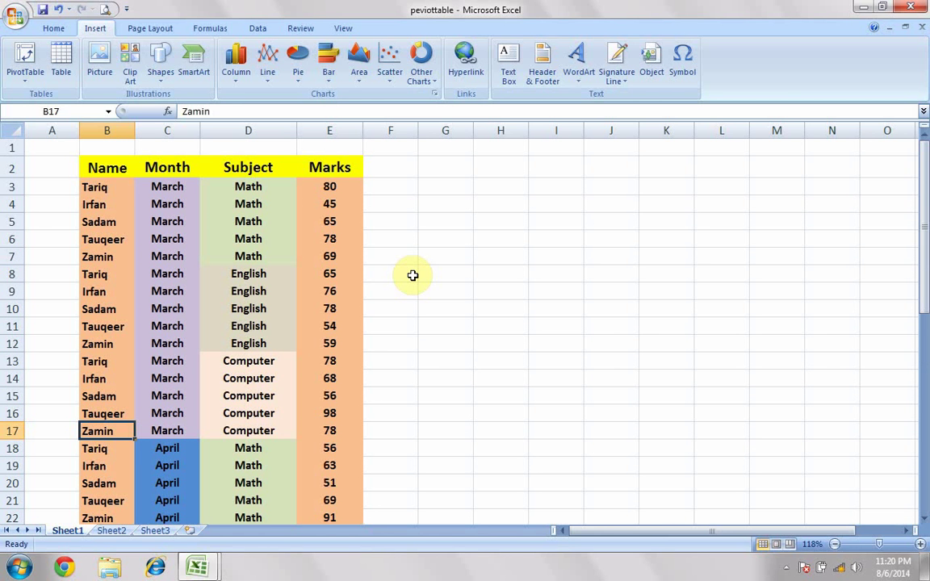
{"action": "left_click", "coordinate": [26, 81]}
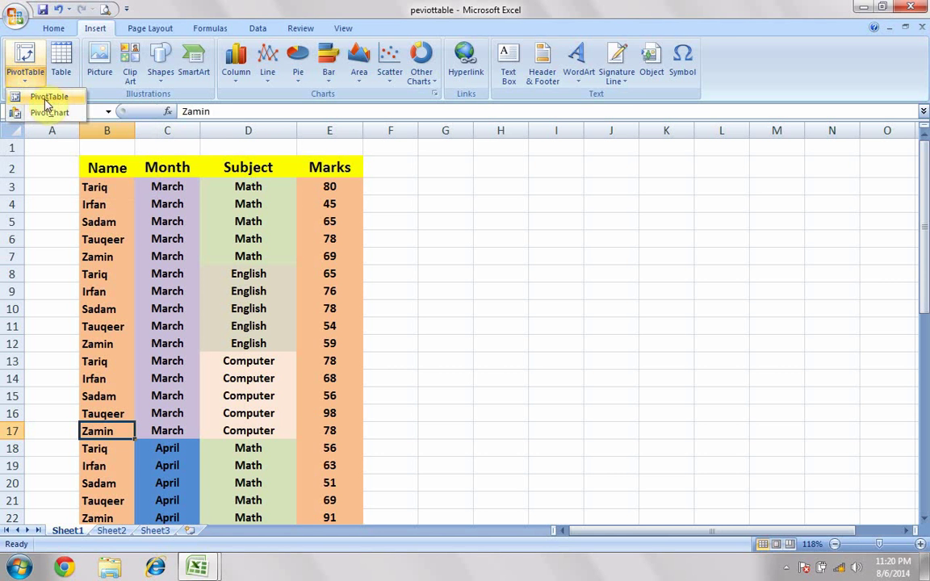
{"action": "left_click", "coordinate": [50, 97]}
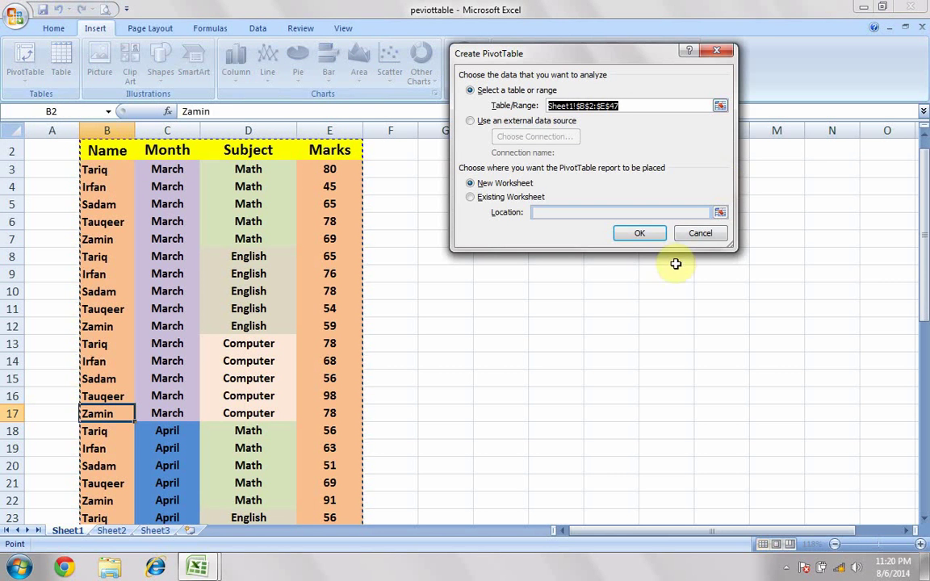
{"action": "left_click_drag", "start_coordinate": [533, 58], "coordinate": [528, 158]}
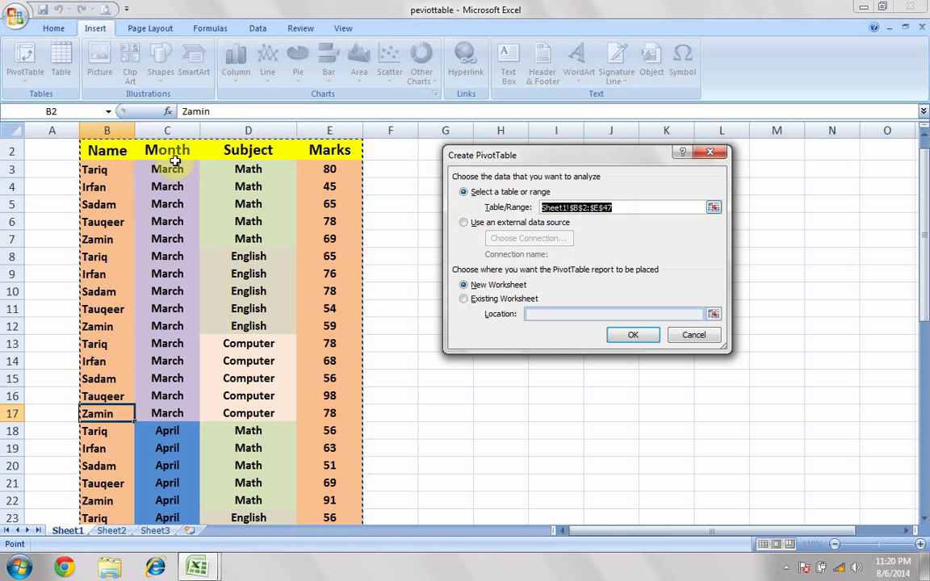
{"action": "left_click", "coordinate": [692, 335]}
{"action": "left_click", "coordinate": [540, 291]}
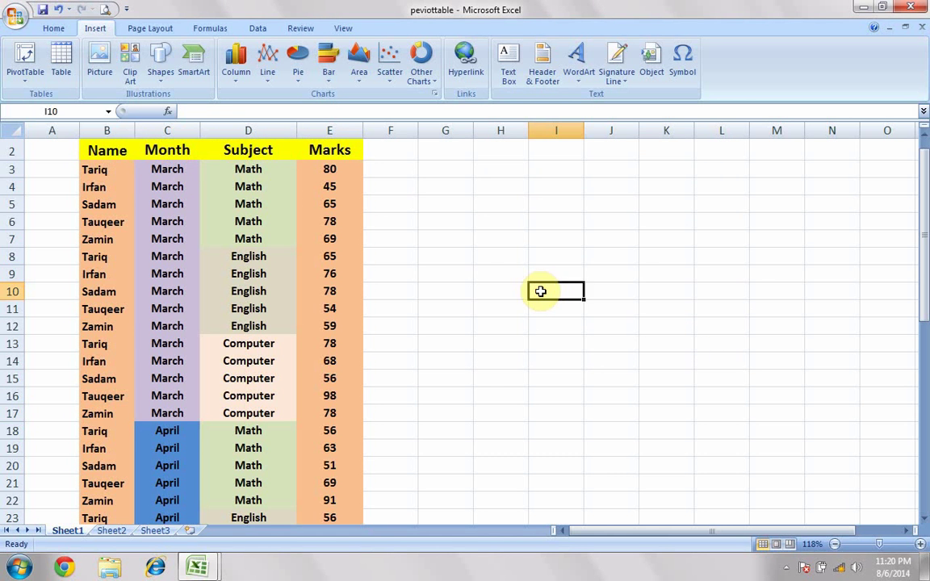
{"action": "scroll", "coordinate": [517, 275], "scroll_direction": "up", "scroll_amount": 1}
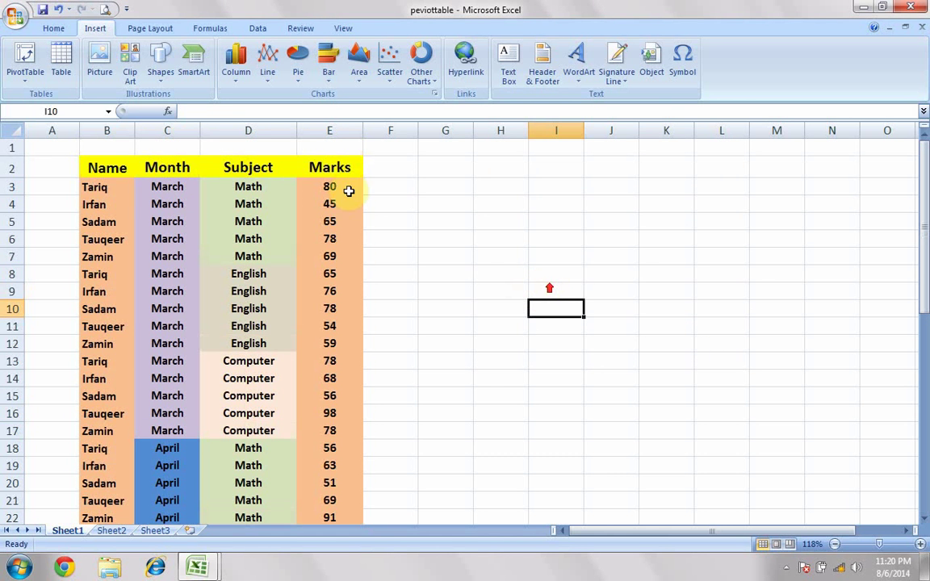
- Create a PivotTable from the range Sheet1!$B$2:$E$47 and place it on a new worksheet
{"action": "left_click", "coordinate": [113, 170]}
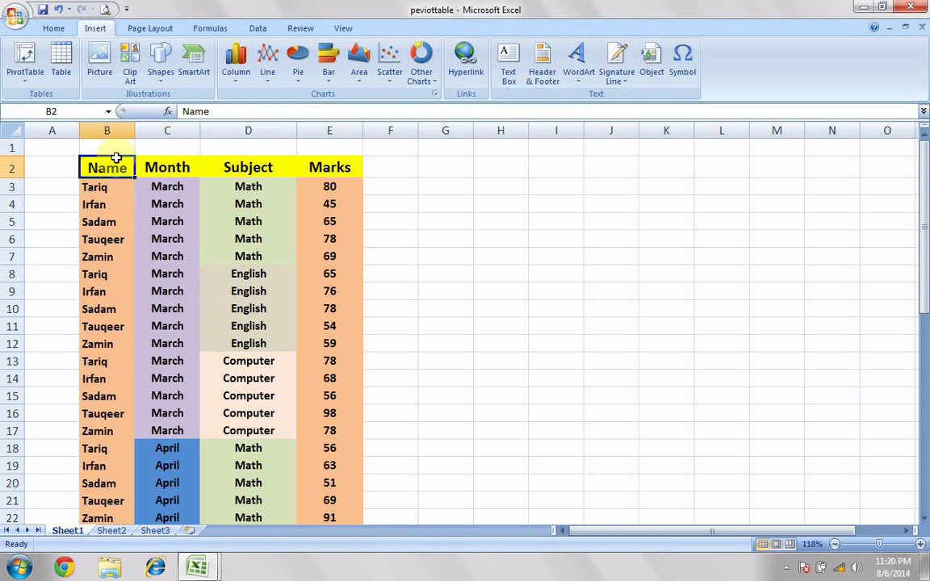
{"action": "left_click", "coordinate": [33, 81]}
{"action": "left_click", "coordinate": [40, 97]}
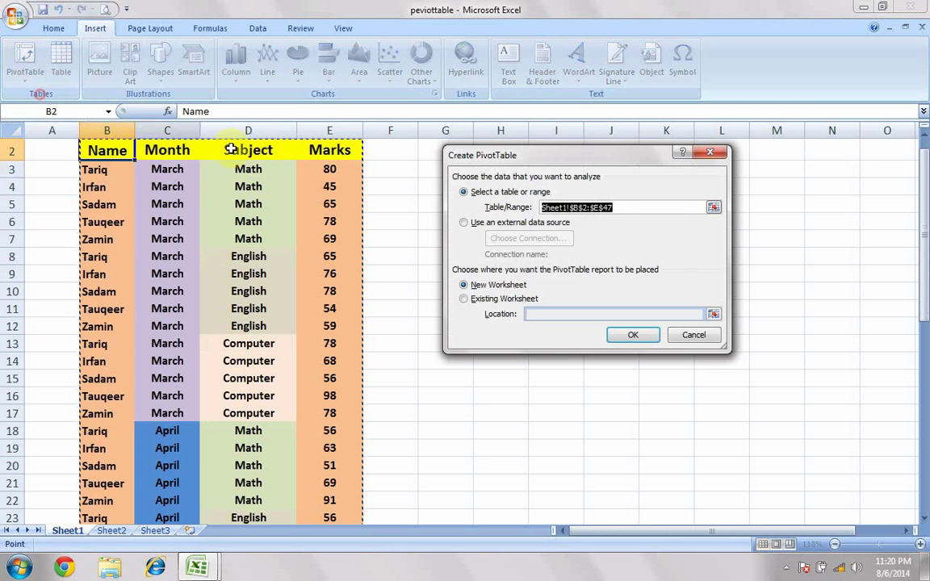
{"action": "scroll", "coordinate": [341, 298], "scroll_direction": "down", "scroll_amount": 7}
{"action": "scroll", "coordinate": [341, 300], "scroll_direction": "down", "scroll_amount": 1}
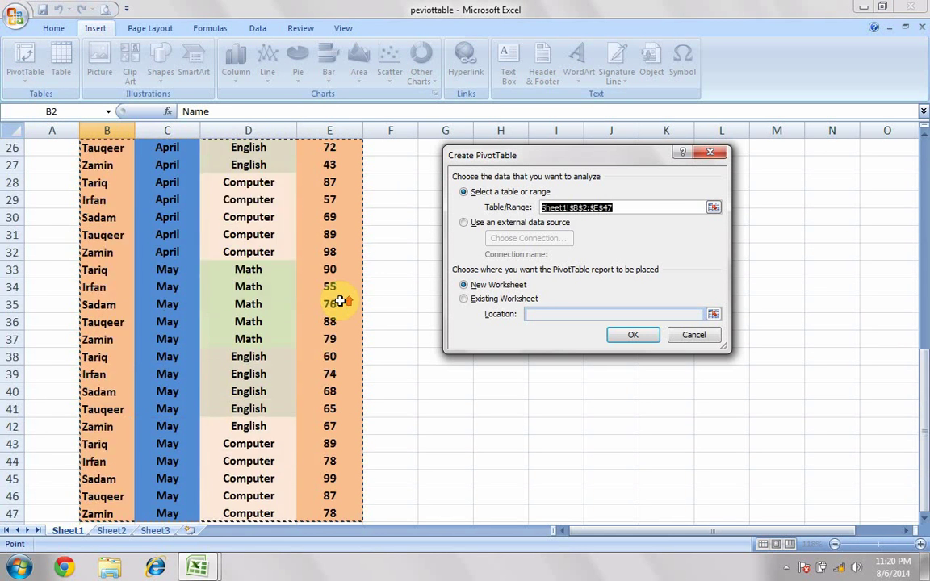
{"action": "scroll", "coordinate": [342, 302], "scroll_direction": "up", "scroll_amount": 7}
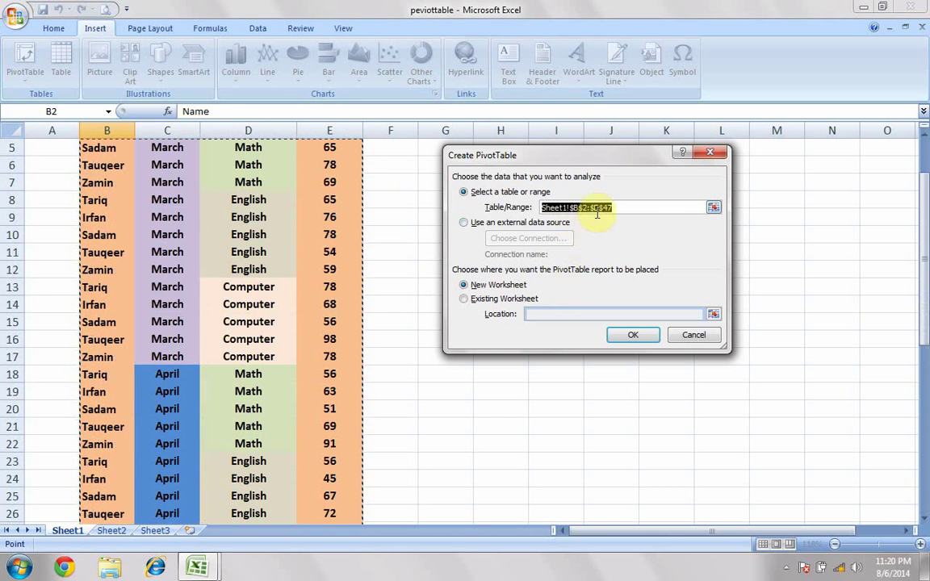
{"action": "scroll", "coordinate": [646, 216], "scroll_direction": "up", "scroll_amount": 2}
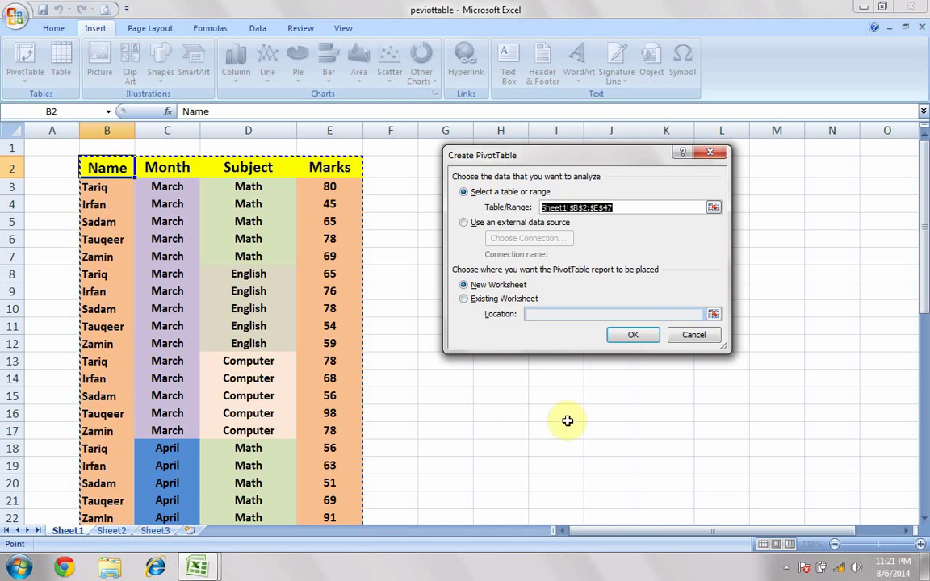
{"action": "left_click", "coordinate": [510, 289]}
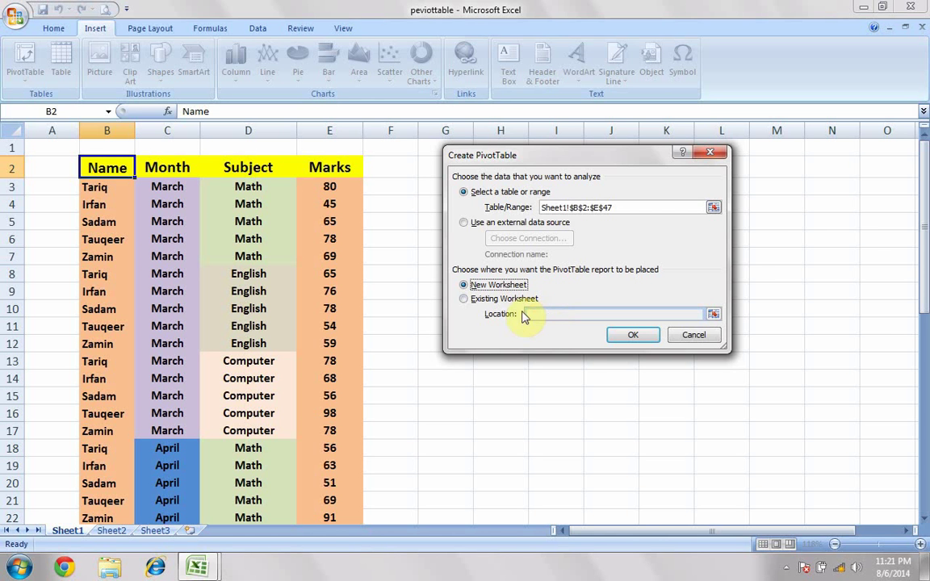
{"action": "left_click", "coordinate": [523, 300]}
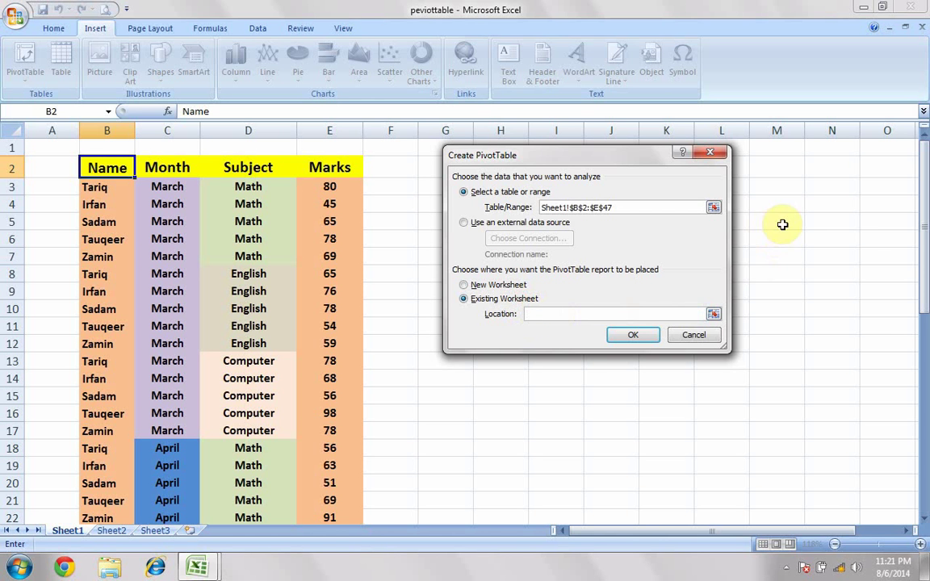
{"action": "left_click", "coordinate": [499, 286]}
{"action": "left_click", "coordinate": [636, 335]}
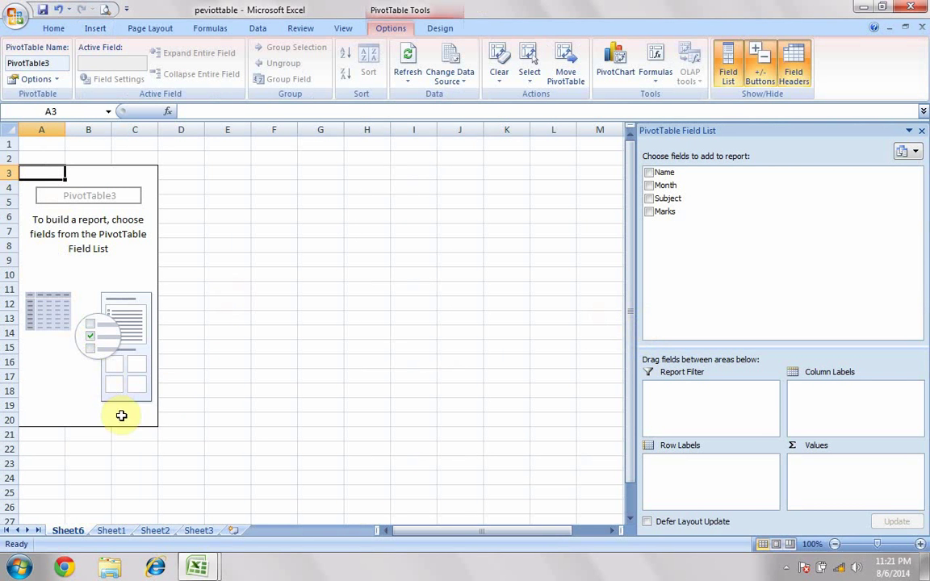
- Use the Name field as the PivotTable's report filter and the Month field as its column labels
{"action": "left_click_drag", "start_coordinate": [628, 275], "coordinate": [606, 282]}
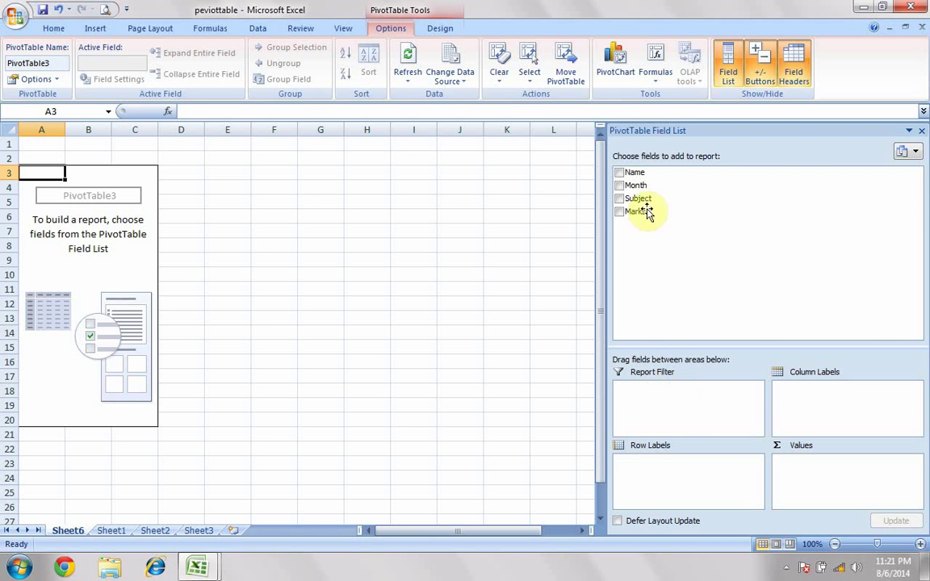
{"action": "left_click_drag", "start_coordinate": [635, 175], "coordinate": [644, 390]}
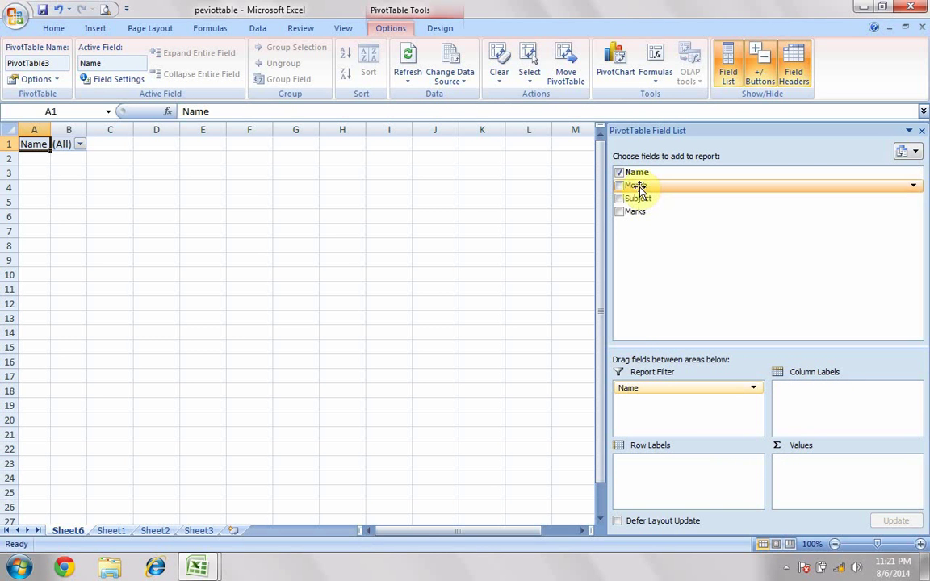
{"action": "left_click_drag", "start_coordinate": [638, 186], "coordinate": [802, 392]}
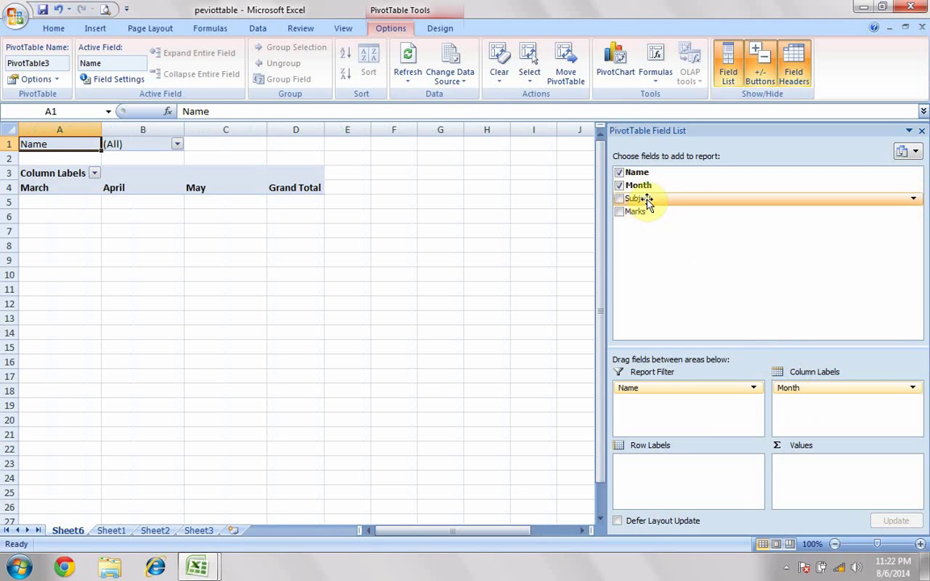
{"action": "mouse_move", "coordinate": [642, 199]}
{"action": "left_mouse_down"}
{"action": "mouse_move", "coordinate": [677, 257]}
{"action": "mouse_move", "coordinate": [668, 477]}
{"action": "mouse_move", "coordinate": [677, 234]}
{"action": "mouse_move", "coordinate": [661, 199]}
{"action": "left_mouse_up"}
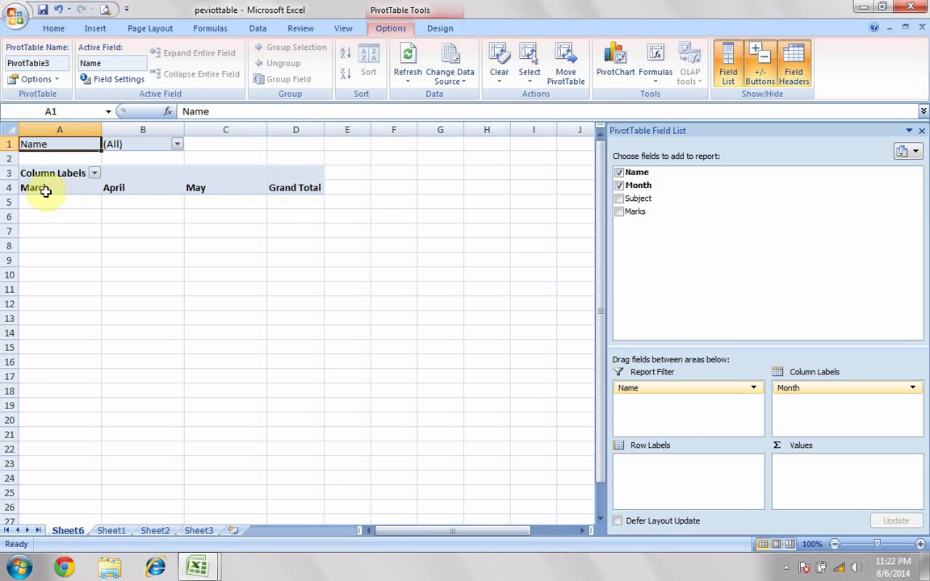
{"action": "left_click", "coordinate": [177, 145]}
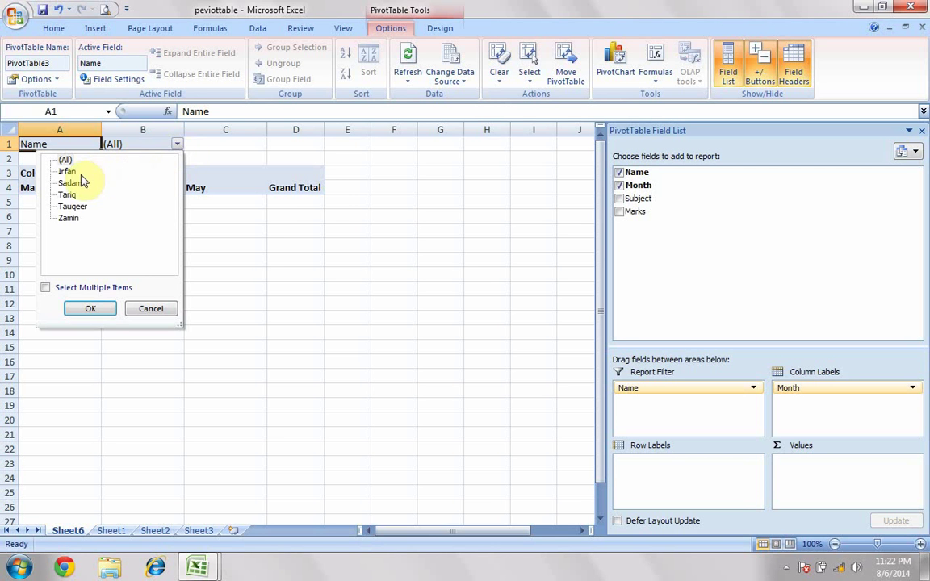
{"action": "left_click", "coordinate": [179, 145]}
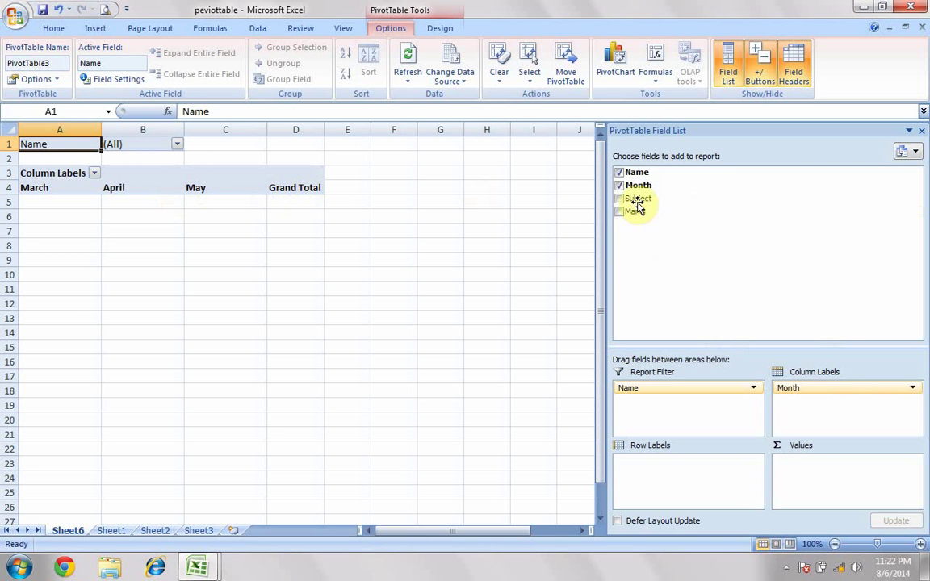
- Complete the PivotTable with Subject as row labels and Marks as summed values, and hide the field list
{"action": "left_click_drag", "start_coordinate": [638, 199], "coordinate": [662, 476]}
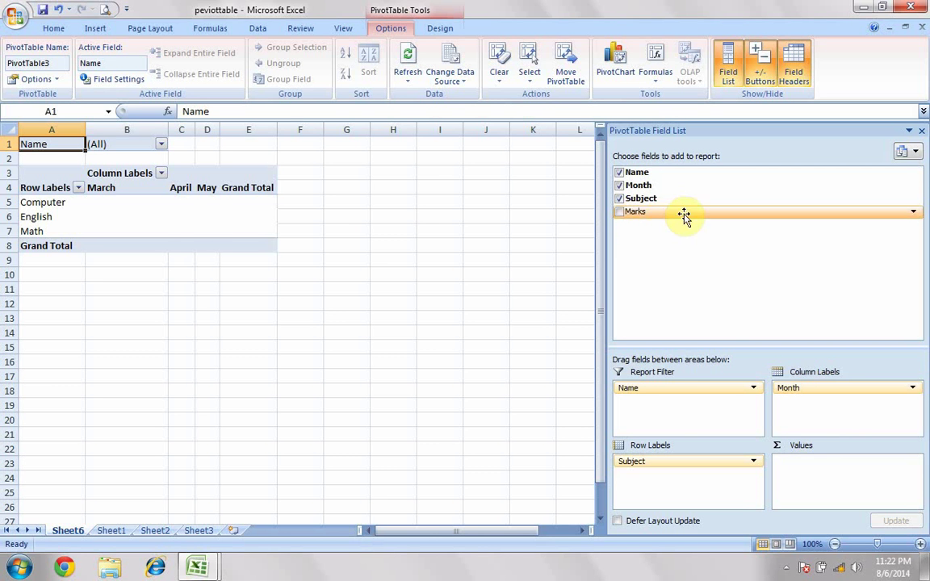
{"action": "left_click_drag", "start_coordinate": [639, 214], "coordinate": [815, 481]}
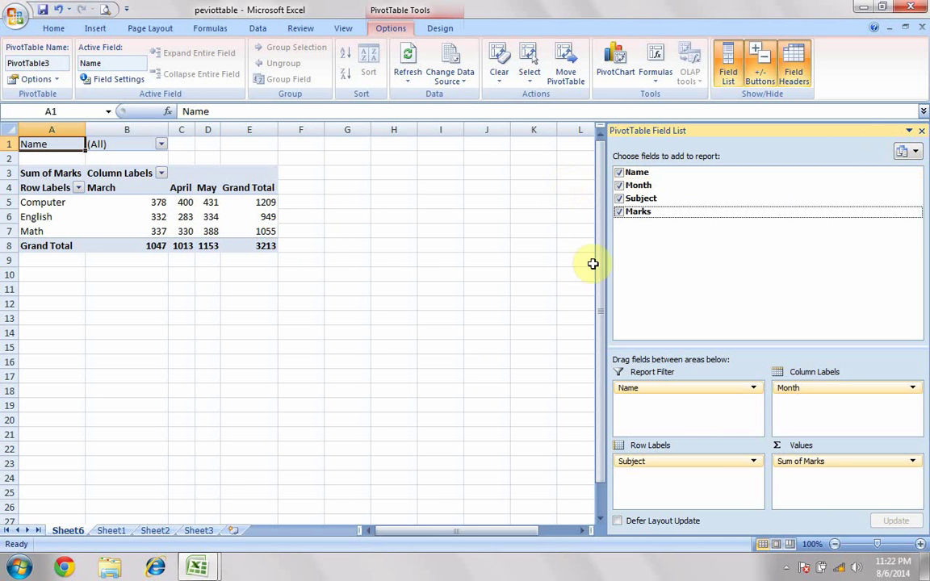
{"action": "left_click", "coordinate": [923, 132]}
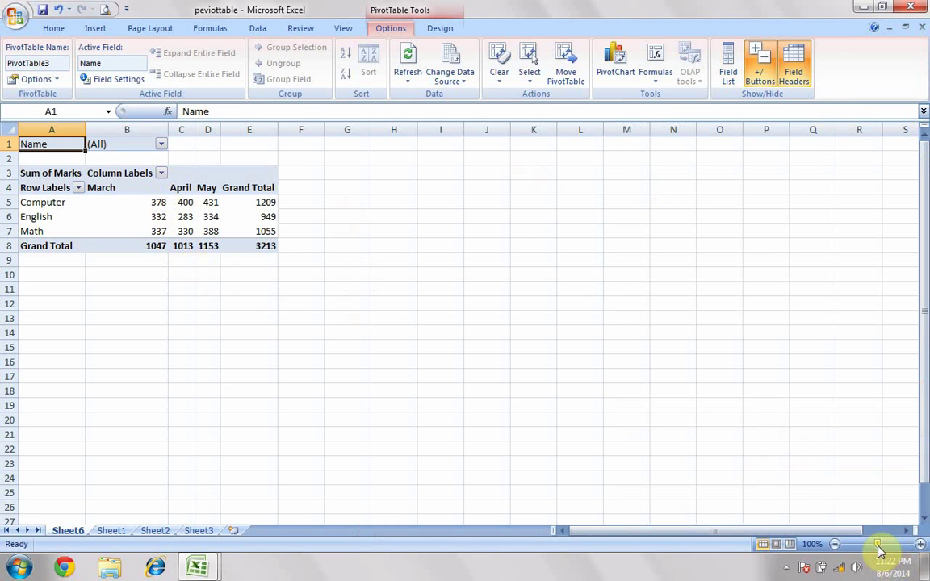
- Widen columns C, D and E of the PivotTable sheet, which hold April, May and Grand Total
{"action": "left_click_drag", "start_coordinate": [876, 542], "coordinate": [885, 544]}
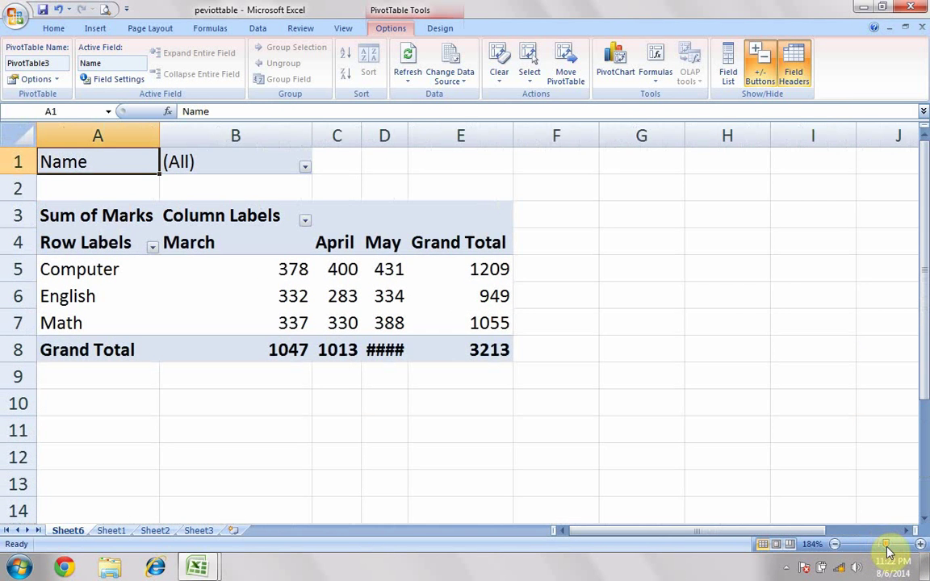
{"action": "left_click_drag", "start_coordinate": [408, 135], "coordinate": [432, 148]}
{"action": "left_click_drag", "start_coordinate": [535, 133], "coordinate": [550, 139]}
{"action": "left_click_drag", "start_coordinate": [361, 134], "coordinate": [382, 142]}
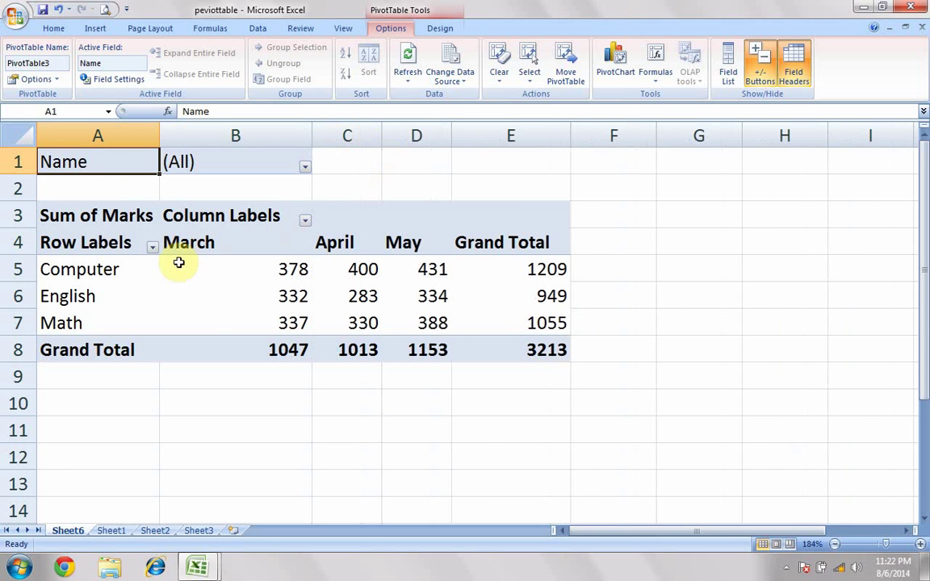
- Center the contents of the PivotTable cells in the range A1:F10 horizontally
{"action": "left_click_drag", "start_coordinate": [677, 456], "coordinate": [46, 166]}
{"action": "left_click", "coordinate": [46, 166]}
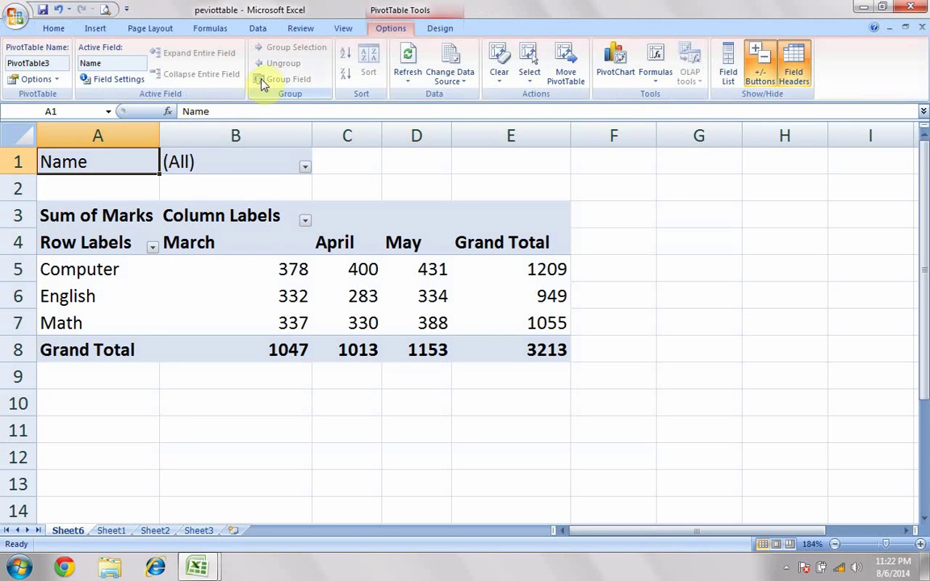
{"action": "left_click", "coordinate": [616, 429]}
{"action": "left_click_drag", "start_coordinate": [644, 397], "coordinate": [17, 161]}
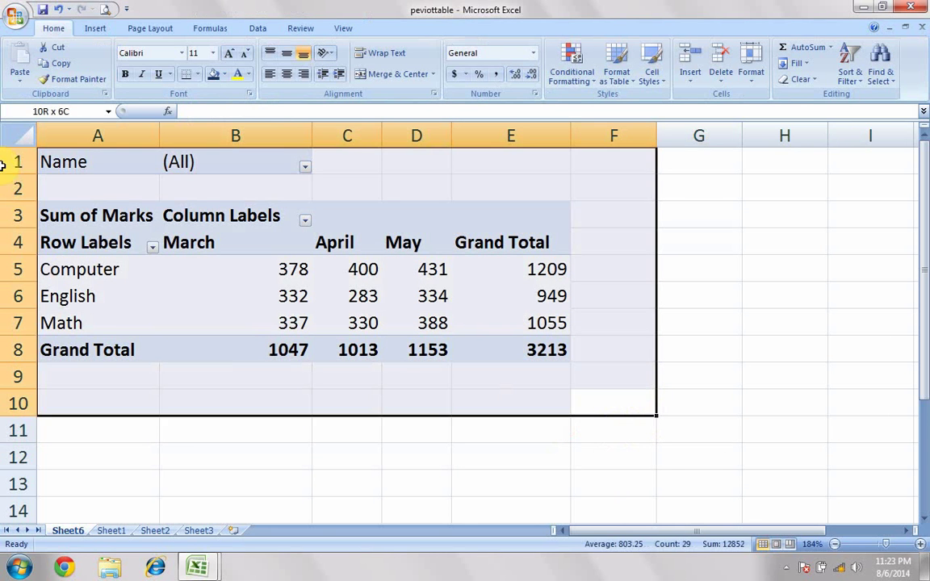
{"action": "left_click", "coordinate": [3, 162]}
{"action": "left_click_drag", "start_coordinate": [602, 407], "coordinate": [77, 162]}
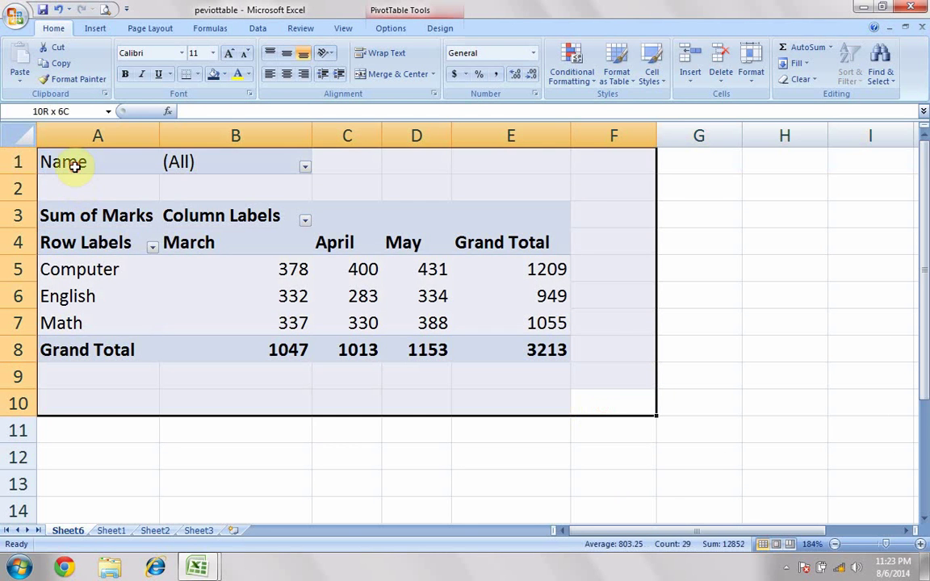
{"action": "left_click", "coordinate": [287, 73]}
{"action": "left_click", "coordinate": [693, 272]}
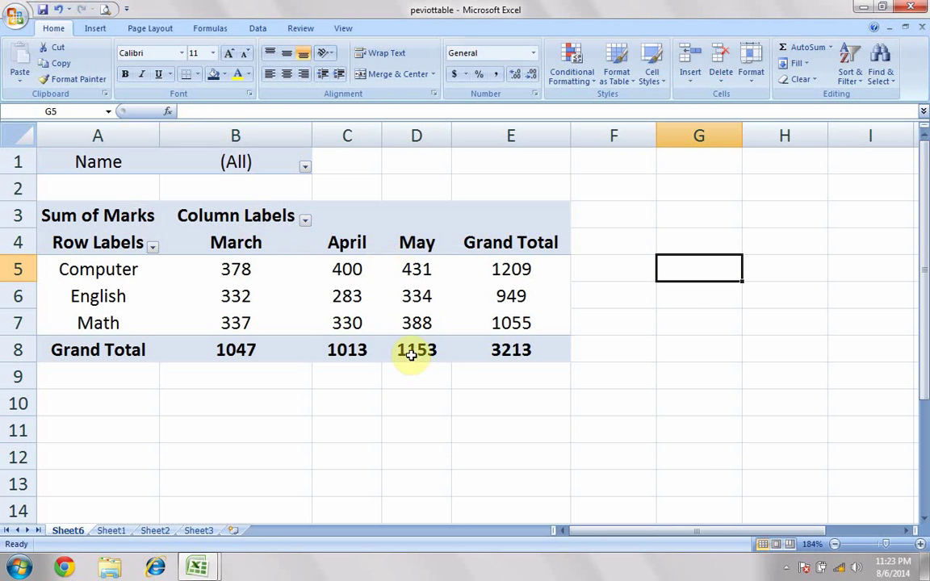
- Check the student names in the source table on Sheet1, and filter the PivotTable by the last student in the Name list
{"action": "left_click", "coordinate": [112, 531]}
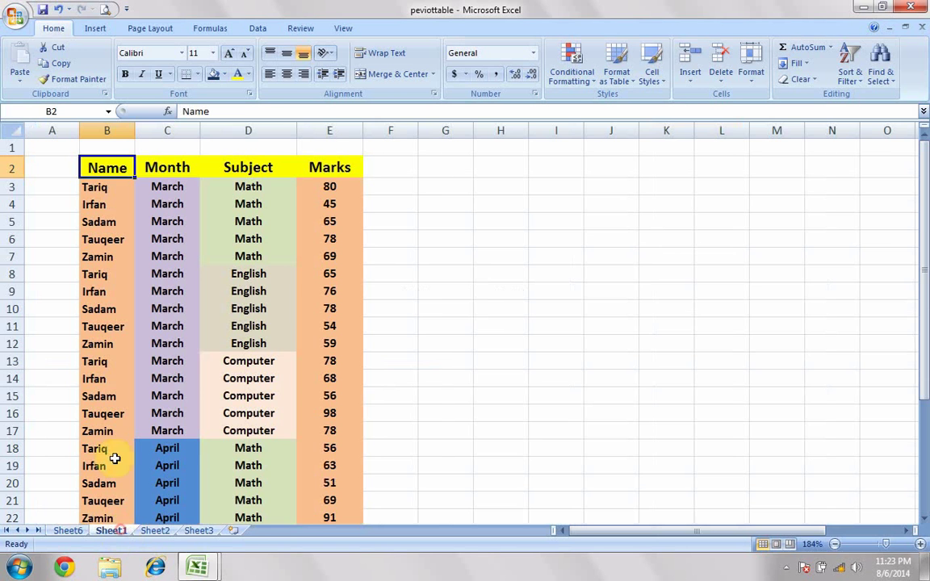
{"action": "left_click", "coordinate": [68, 530]}
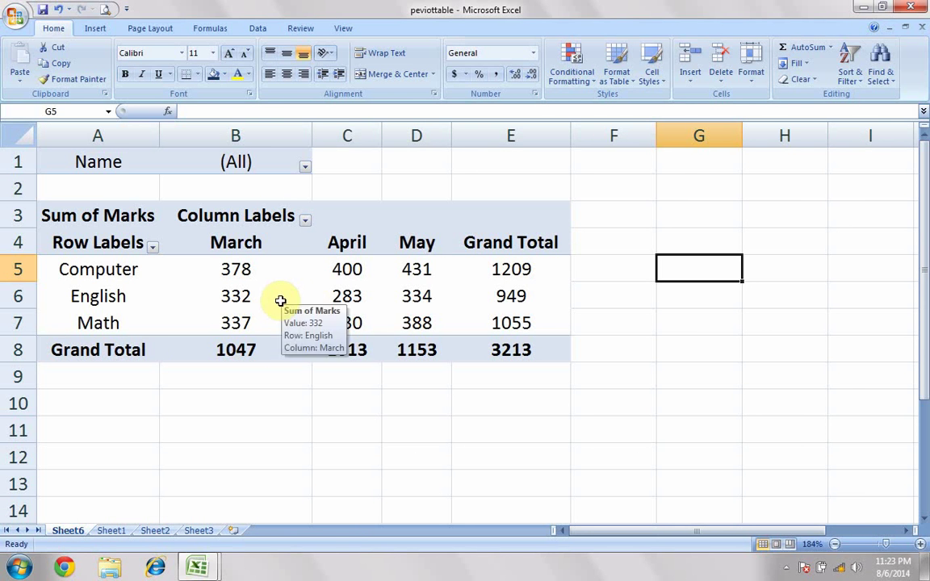
{"action": "left_click", "coordinate": [101, 531]}
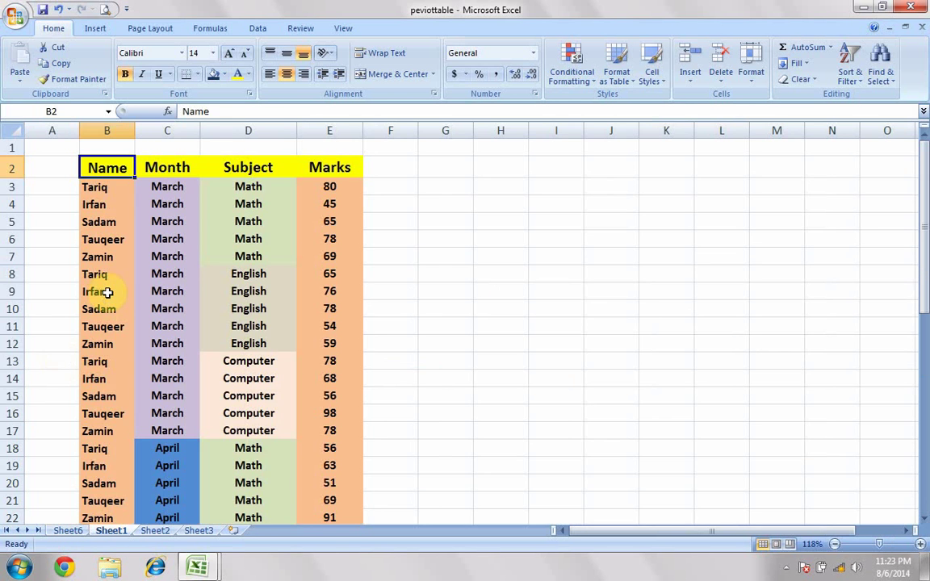
{"action": "left_click", "coordinate": [104, 258]}
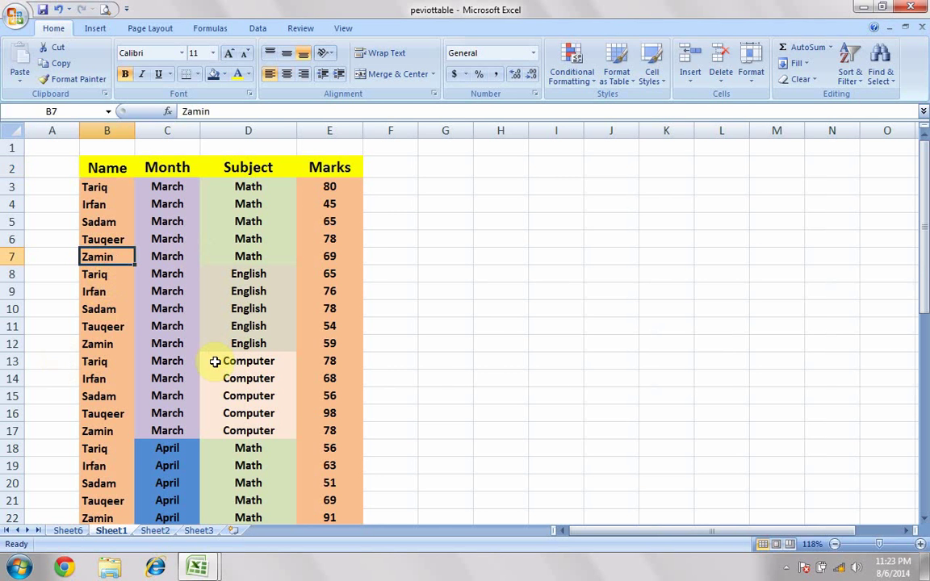
{"action": "left_click", "coordinate": [77, 531]}
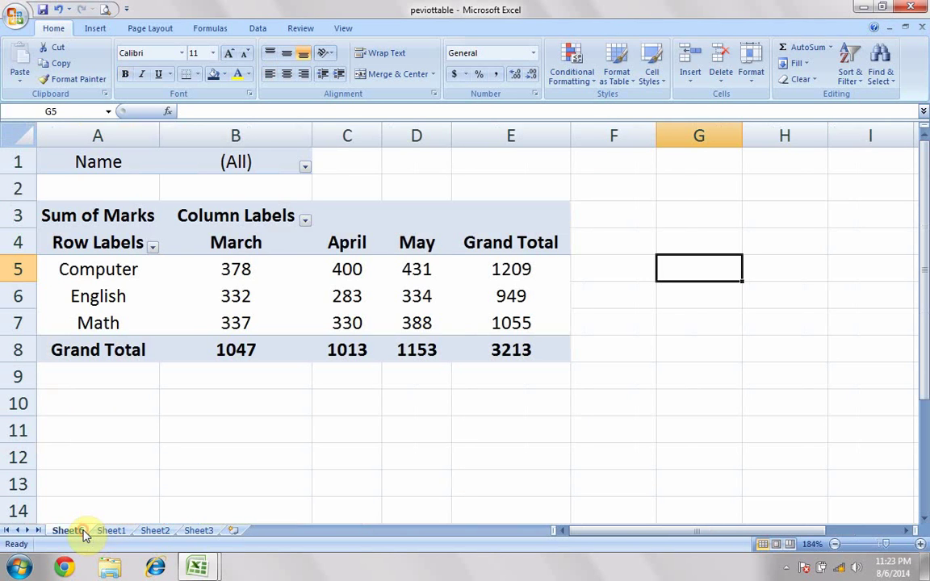
{"action": "left_click", "coordinate": [306, 170]}
{"action": "left_click", "coordinate": [305, 167]}
{"action": "left_click", "coordinate": [306, 167]}
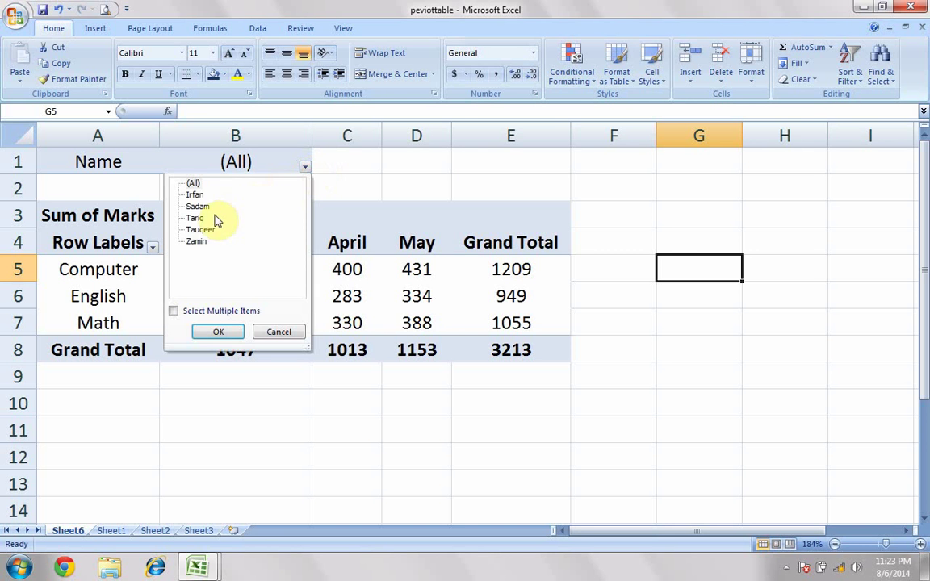
{"action": "left_click", "coordinate": [198, 242]}
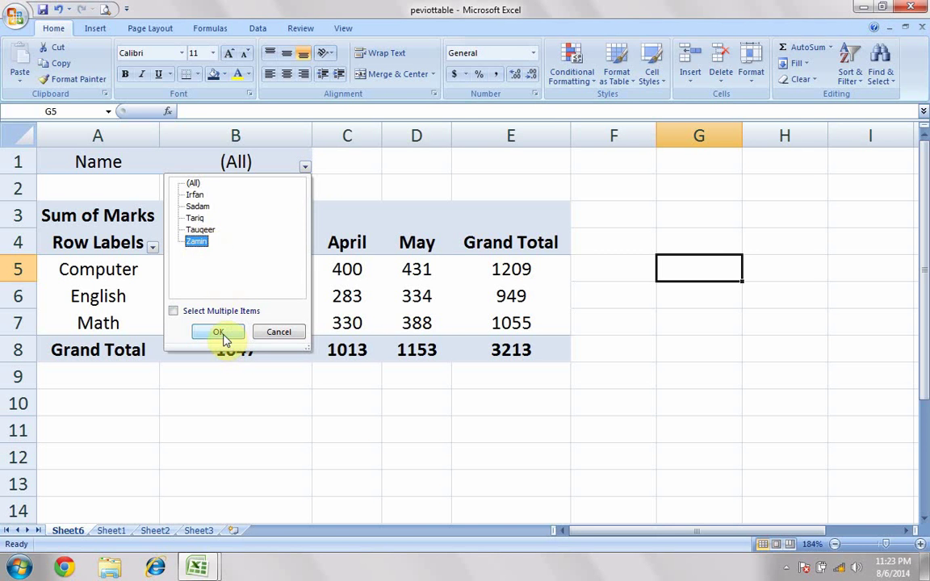
{"action": "left_click", "coordinate": [218, 332]}
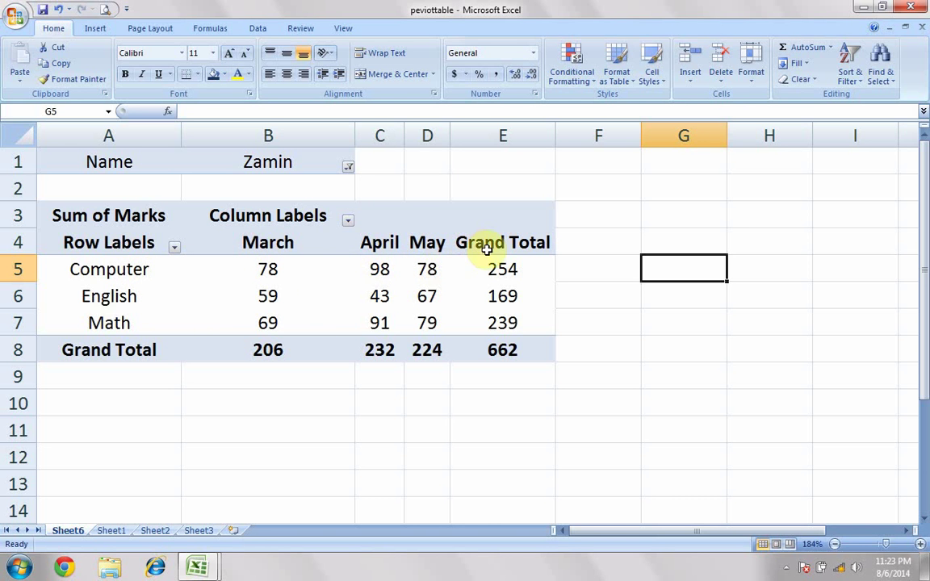
- Examine the filtered student's marks per subject and month, along with the grand totals
{"action": "left_click", "coordinate": [519, 272]}
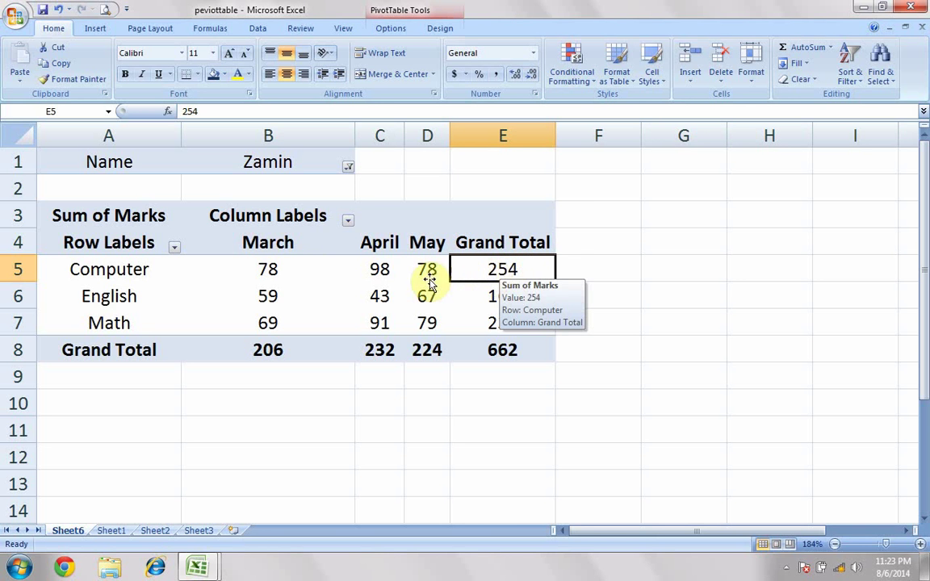
{"action": "double_click", "coordinate": [271, 245]}
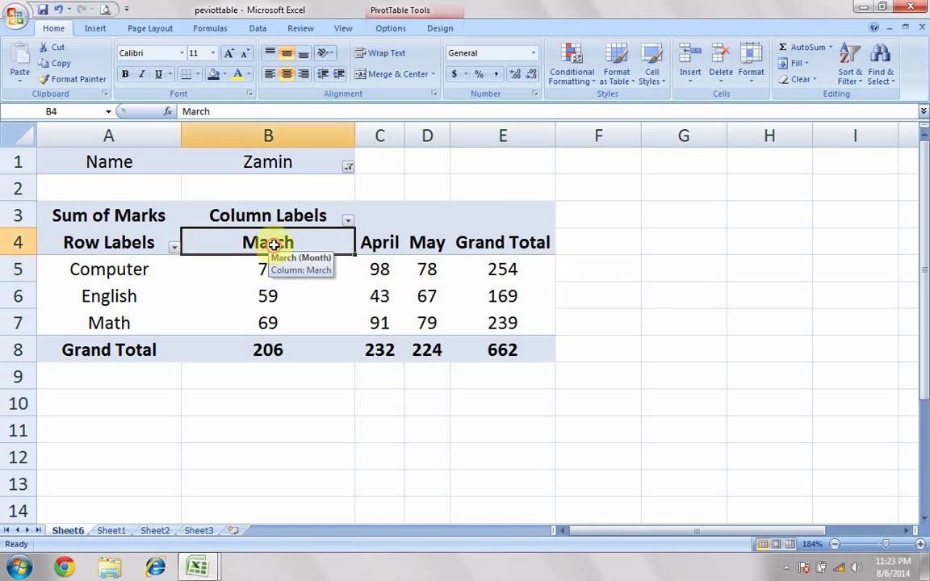
{"action": "left_click", "coordinate": [652, 310]}
{"action": "left_click", "coordinate": [650, 318]}
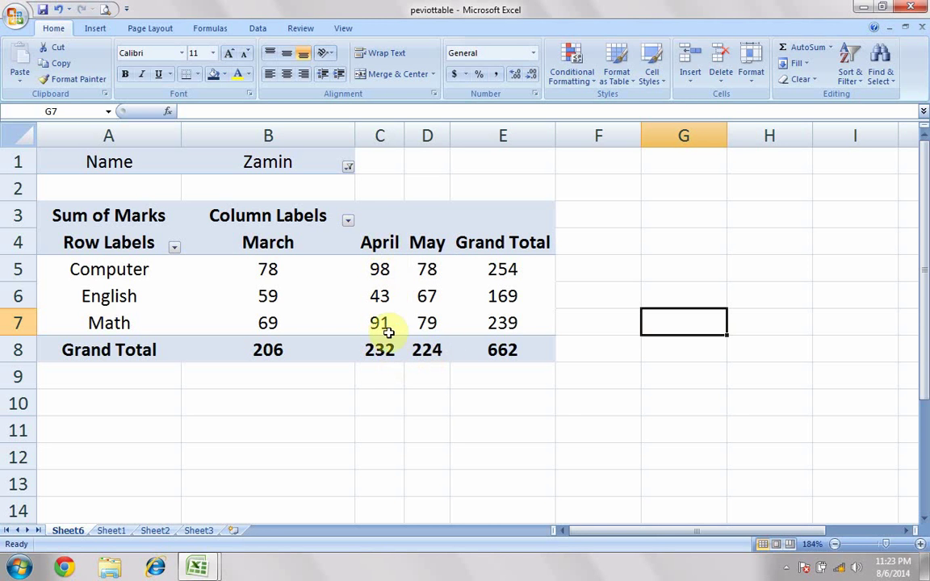
{"action": "mouse_move", "coordinate": [388, 353]}
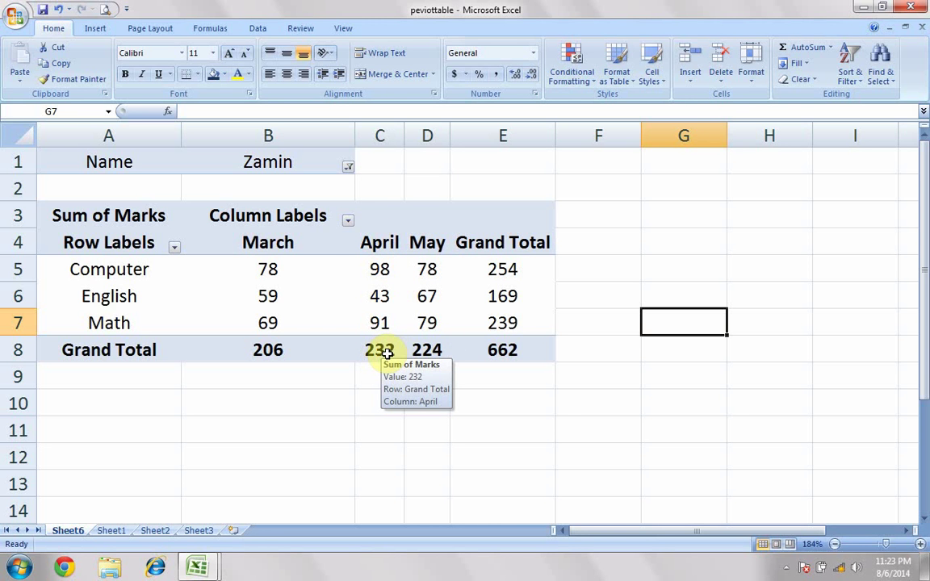
{"action": "mouse_move", "coordinate": [259, 321]}
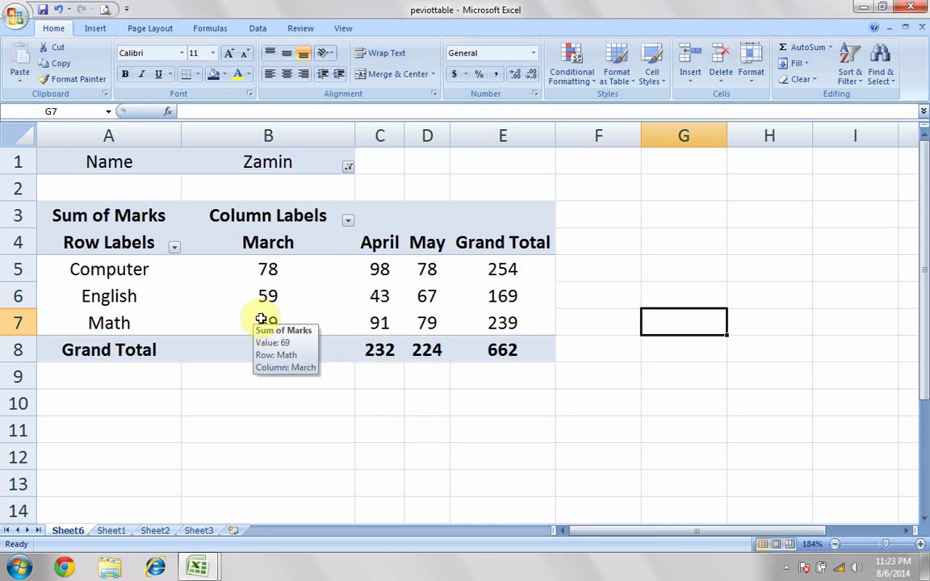
{"action": "mouse_move", "coordinate": [378, 269]}
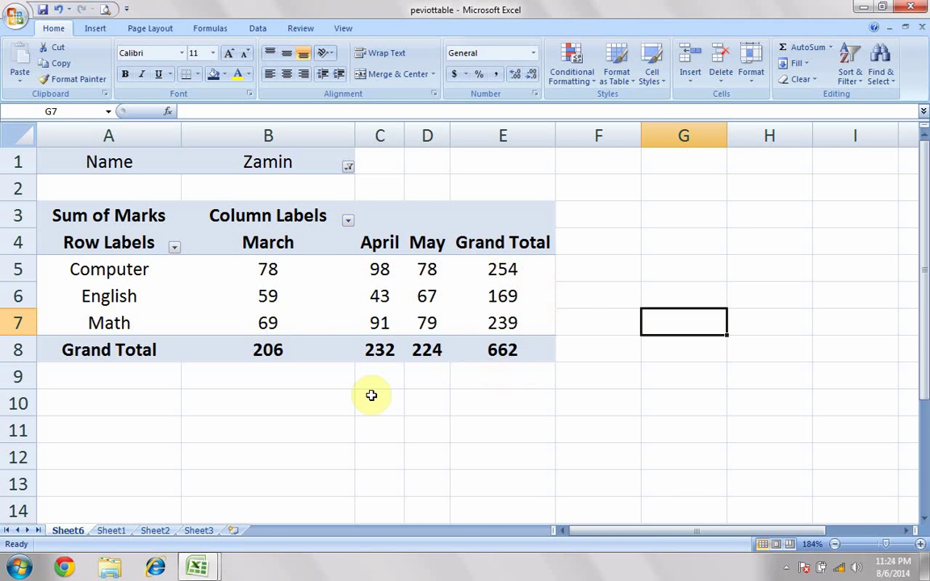
- Set the PivotTable's Name filter to the second student in the list
{"action": "left_click", "coordinate": [347, 170]}
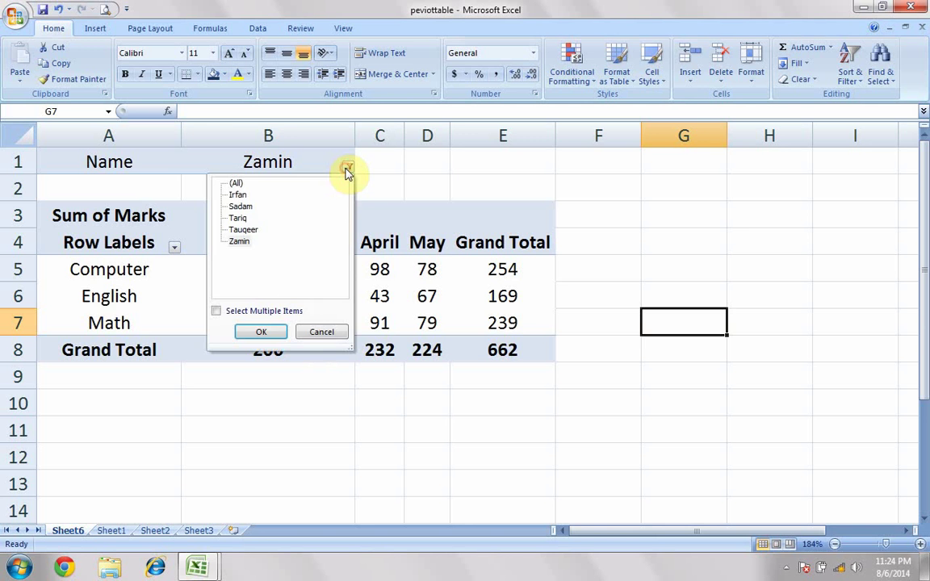
{"action": "left_click", "coordinate": [241, 206]}
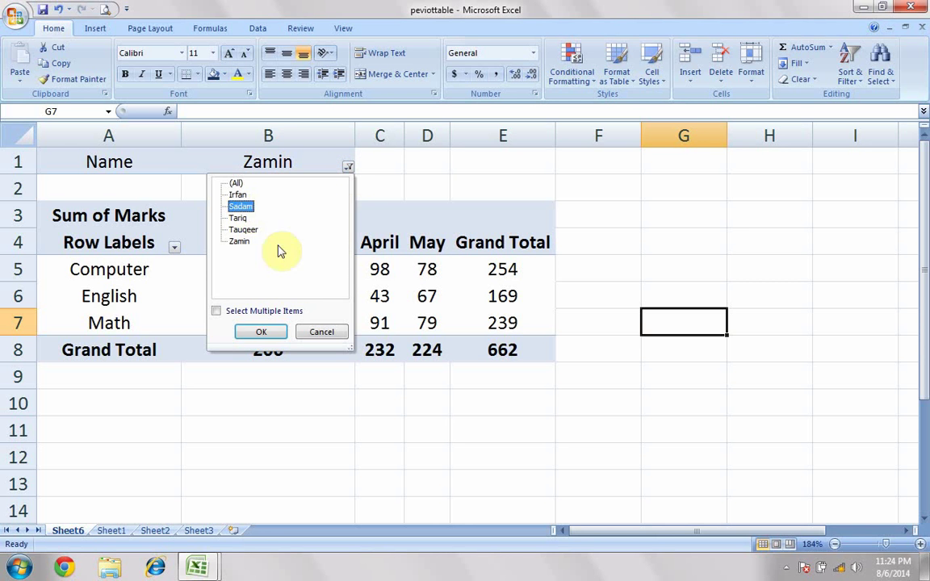
{"action": "left_click", "coordinate": [265, 331]}
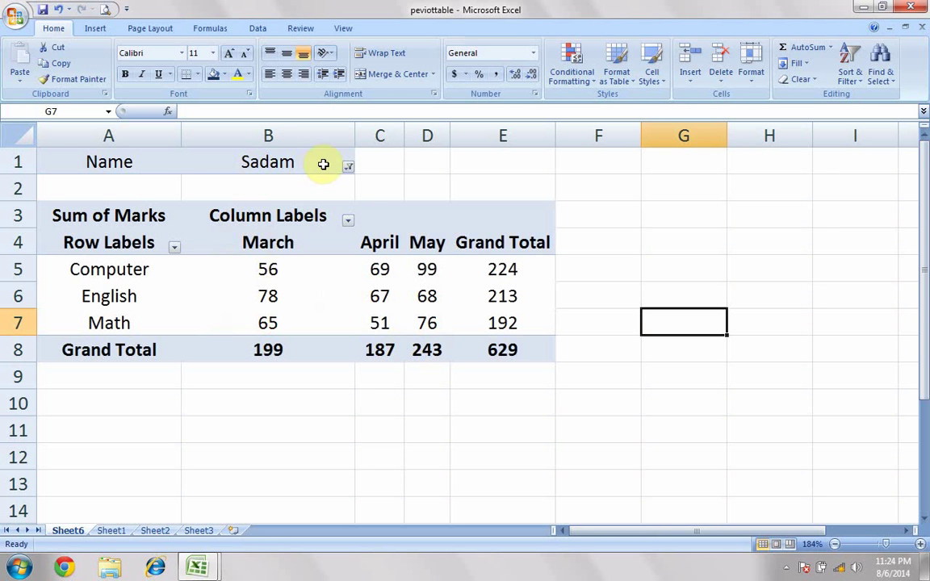
- Set the PivotTable's Name filter to the fourth student in the list
{"action": "left_click", "coordinate": [347, 170]}
{"action": "left_click", "coordinate": [243, 228]}
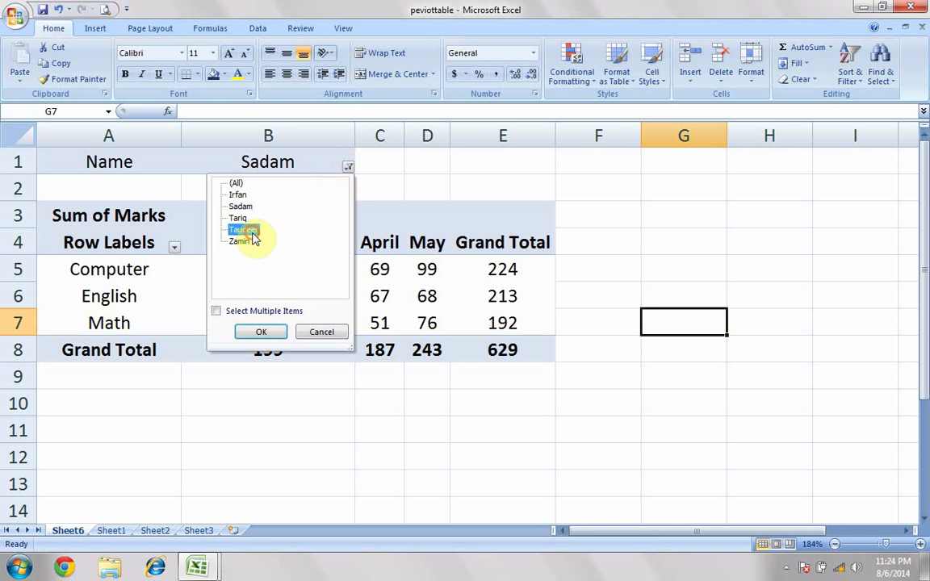
{"action": "left_click", "coordinate": [263, 331]}
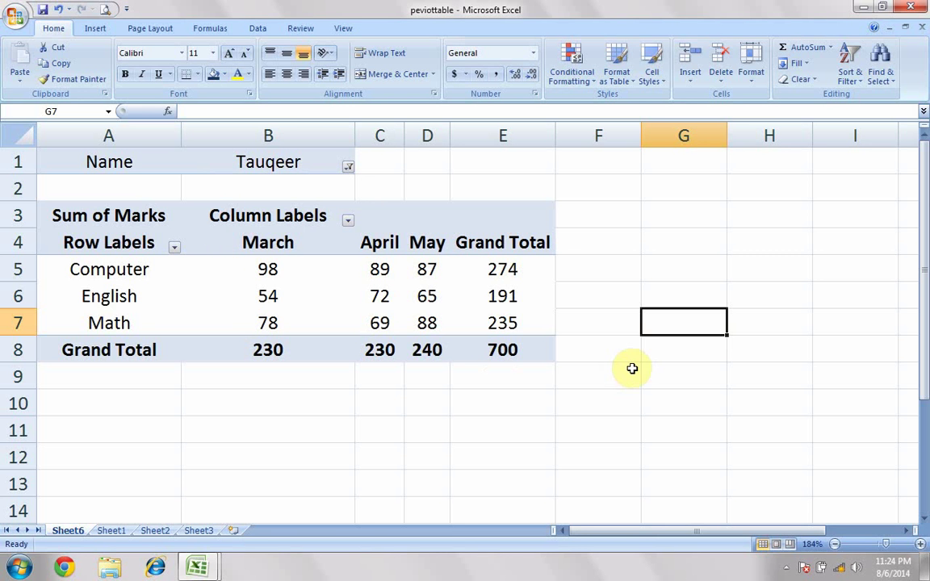
- Return to the marks table on Sheet1 and bring up the choices for inserting a PivotTable or PivotChart
{"action": "left_click", "coordinate": [111, 531]}
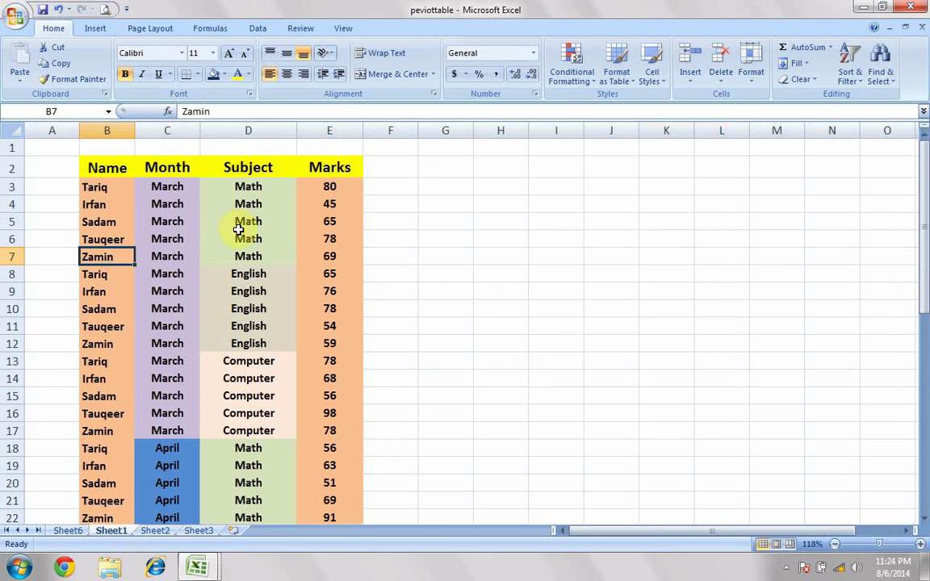
{"action": "scroll", "coordinate": [255, 234], "scroll_direction": "down", "scroll_amount": 5}
{"action": "scroll", "coordinate": [256, 237], "scroll_direction": "up", "scroll_amount": 5}
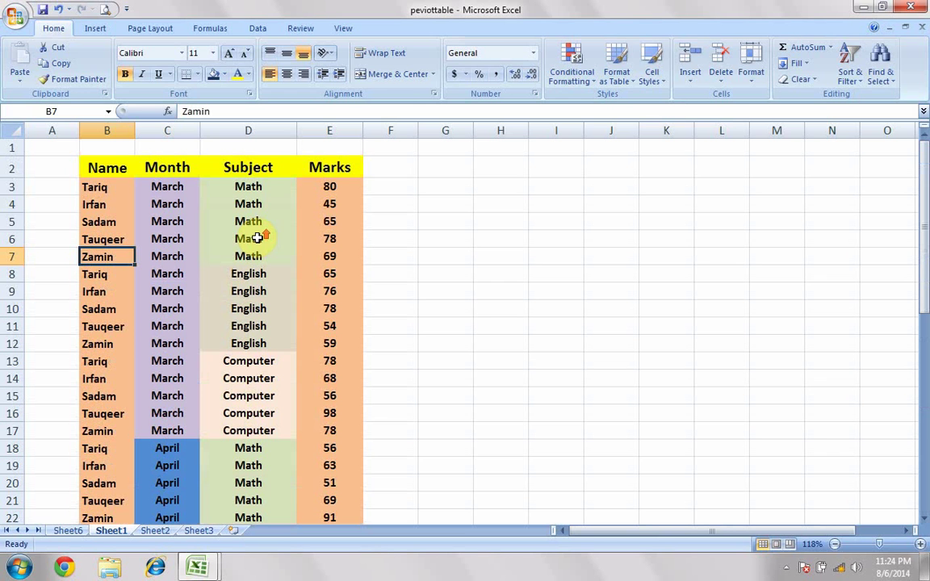
{"action": "left_click", "coordinate": [94, 30]}
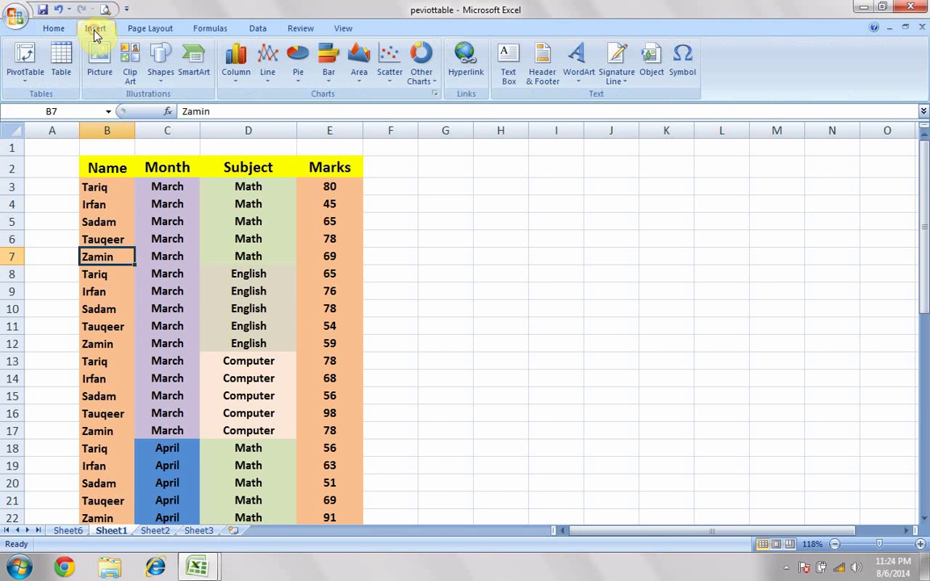
{"action": "left_click", "coordinate": [25, 81]}
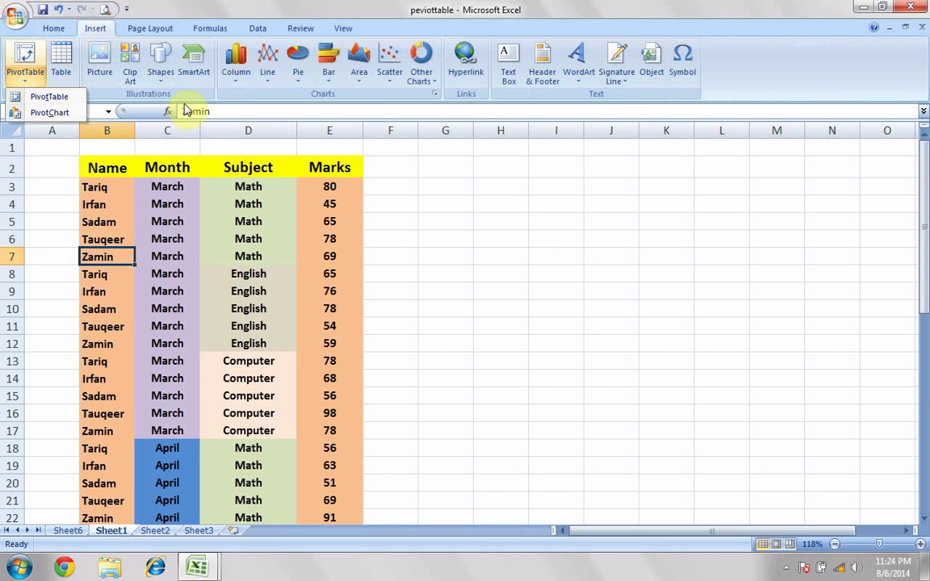